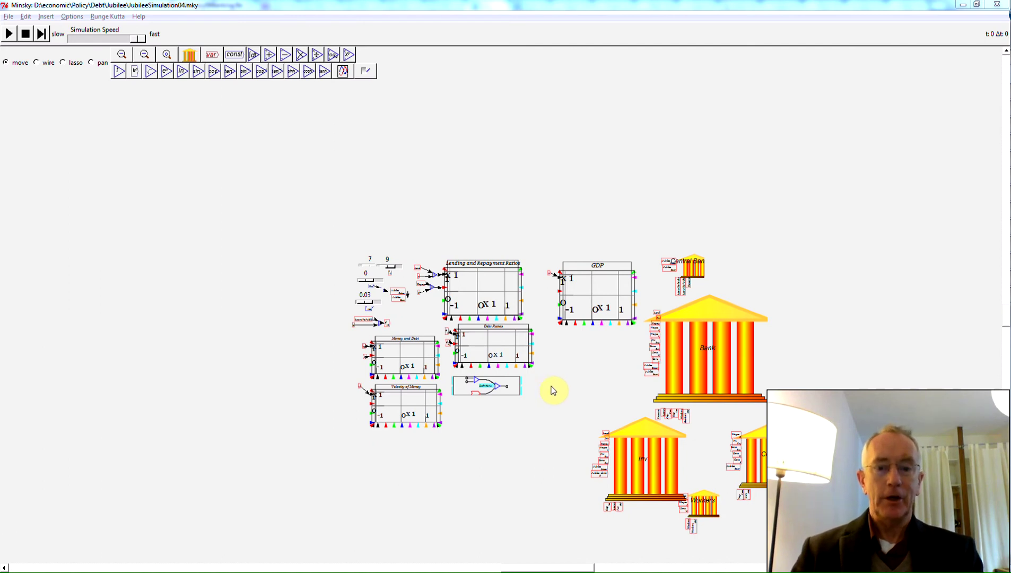
Step: Zoom around the canvas, then expand the Definitions group to show its Int, Repay, wages and profits chains
{"action": "left_click", "coordinate": [121, 55]}
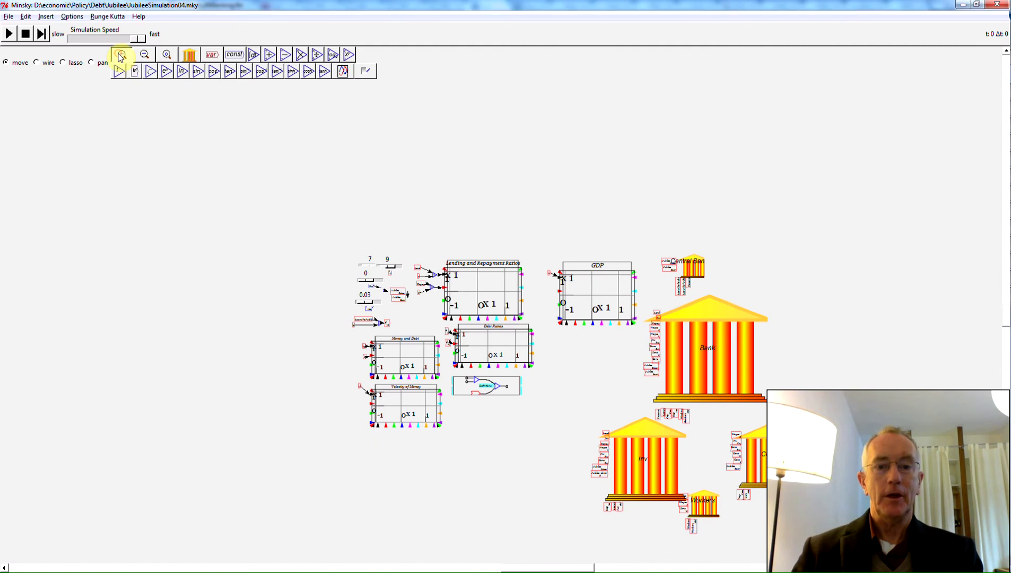
{"action": "left_click", "coordinate": [149, 58]}
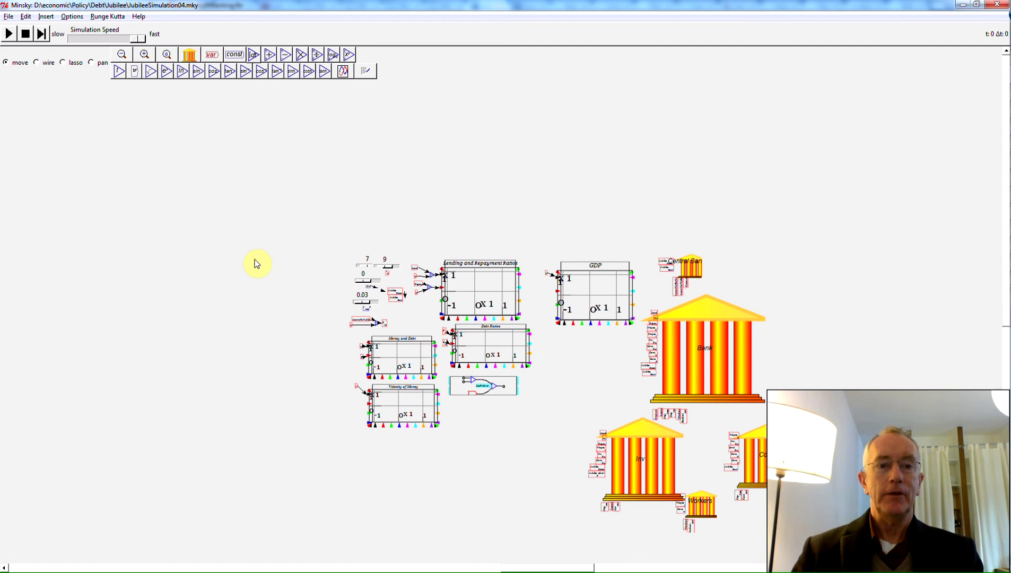
{"action": "scroll", "coordinate": [257, 264], "scroll_direction": "up", "scroll_amount": 1}
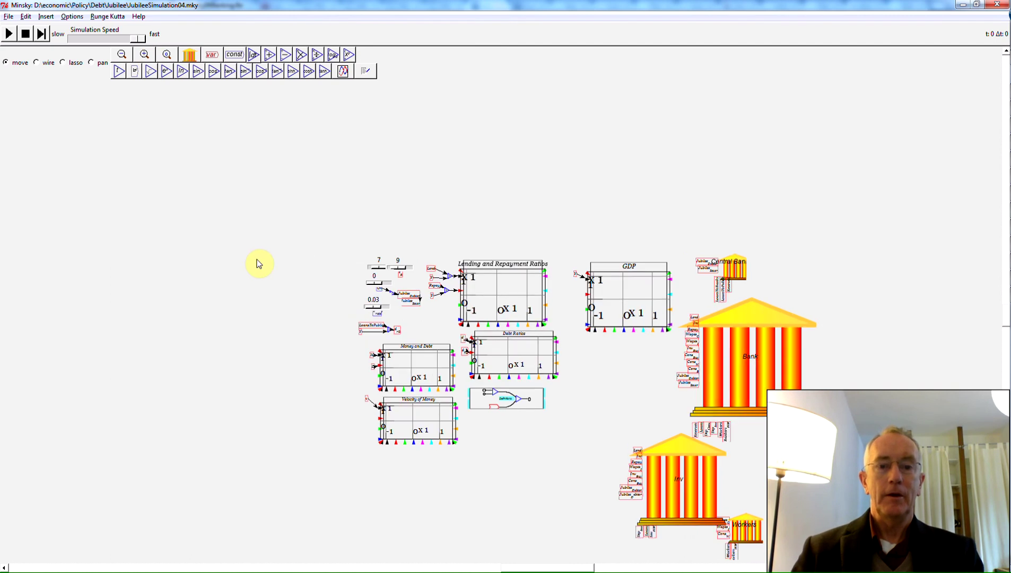
{"action": "scroll", "coordinate": [259, 264], "scroll_direction": "up", "scroll_amount": 1}
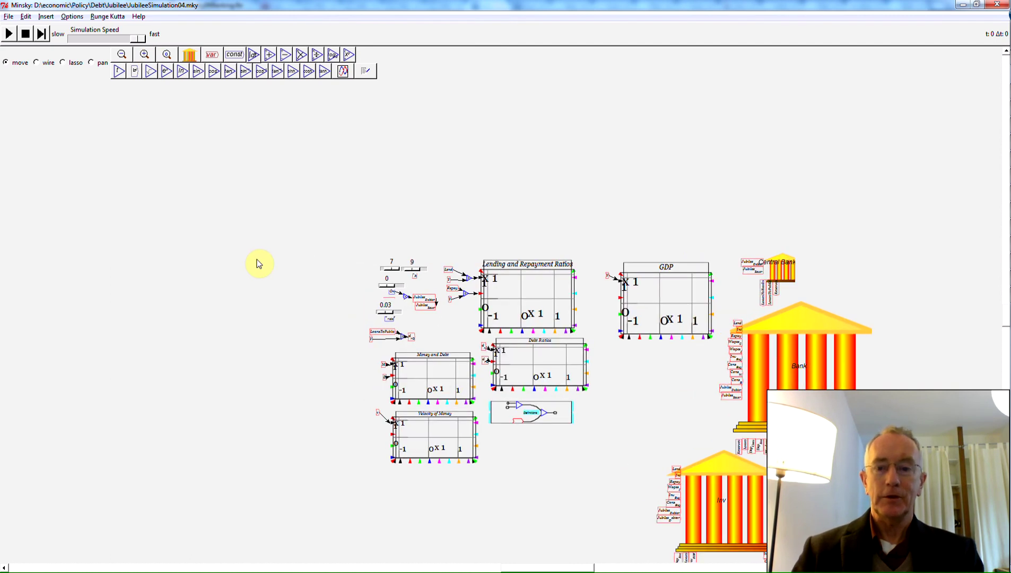
{"action": "scroll", "coordinate": [258, 264], "scroll_direction": "up", "scroll_amount": 1}
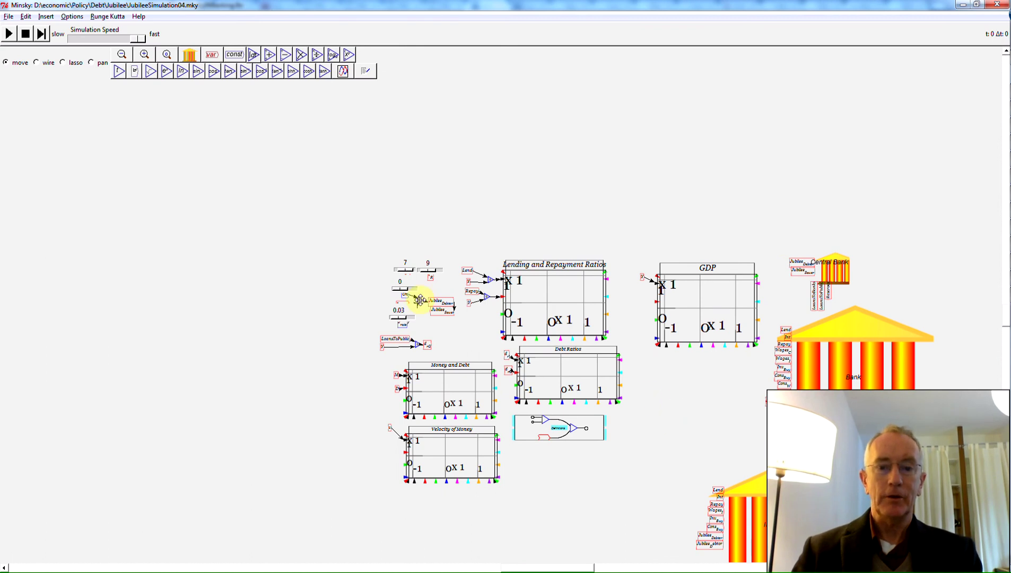
{"action": "scroll", "coordinate": [314, 265], "scroll_direction": "down", "scroll_amount": 3}
{"action": "scroll", "coordinate": [371, 268], "scroll_direction": "up", "scroll_amount": 3}
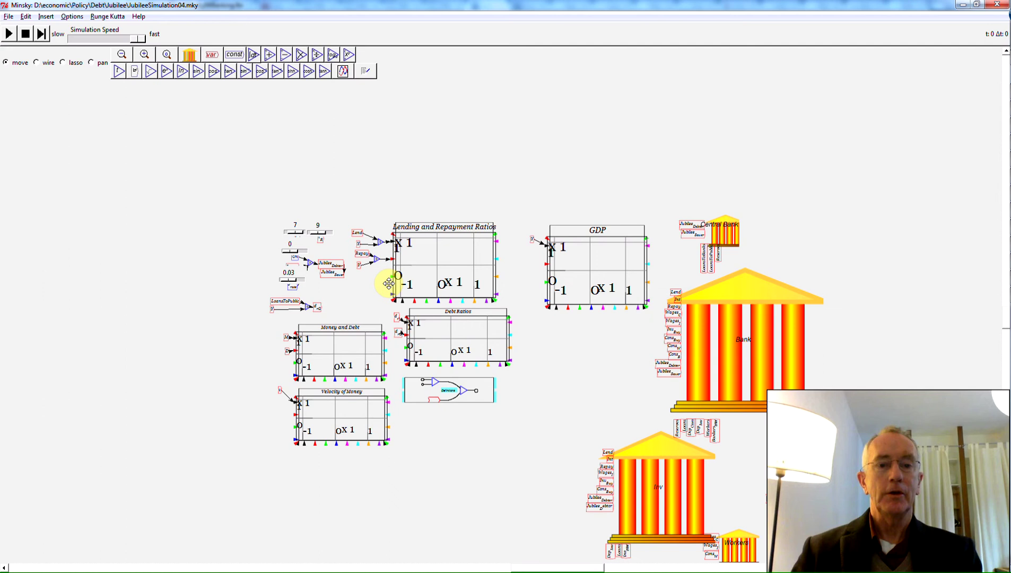
{"action": "scroll", "coordinate": [560, 353], "scroll_direction": "down", "scroll_amount": 3}
{"action": "scroll", "coordinate": [534, 354], "scroll_direction": "up", "scroll_amount": 3}
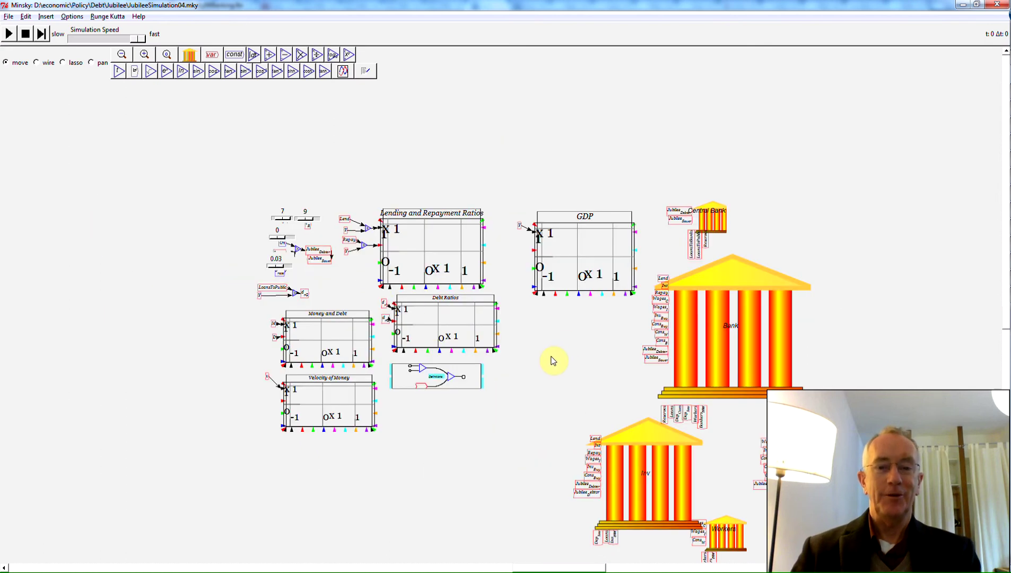
{"action": "scroll", "coordinate": [381, 308], "scroll_direction": "down", "scroll_amount": 1}
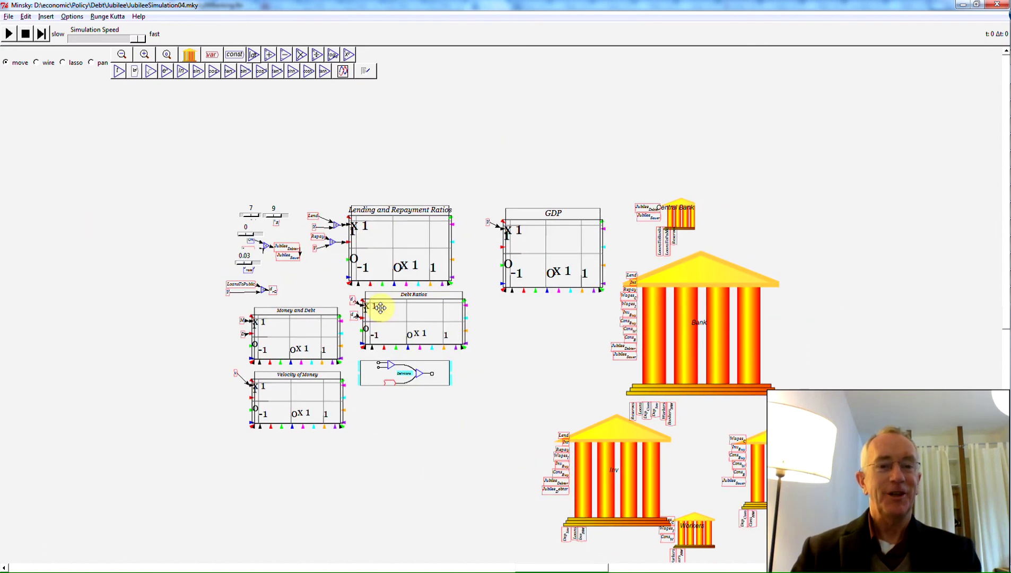
{"action": "scroll", "coordinate": [381, 308], "scroll_direction": "down", "scroll_amount": 3}
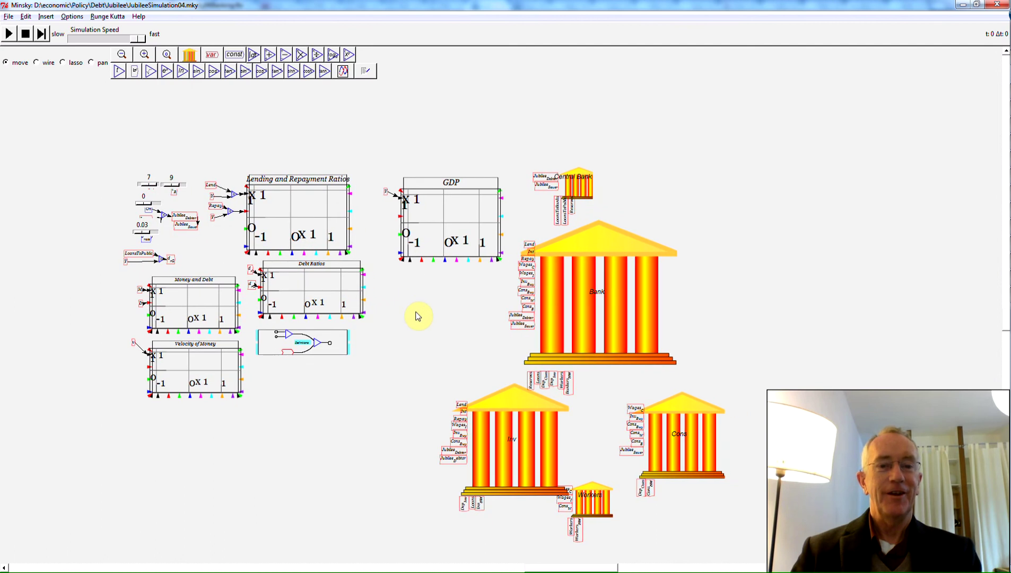
{"action": "scroll", "coordinate": [417, 316], "scroll_direction": "down", "scroll_amount": 1}
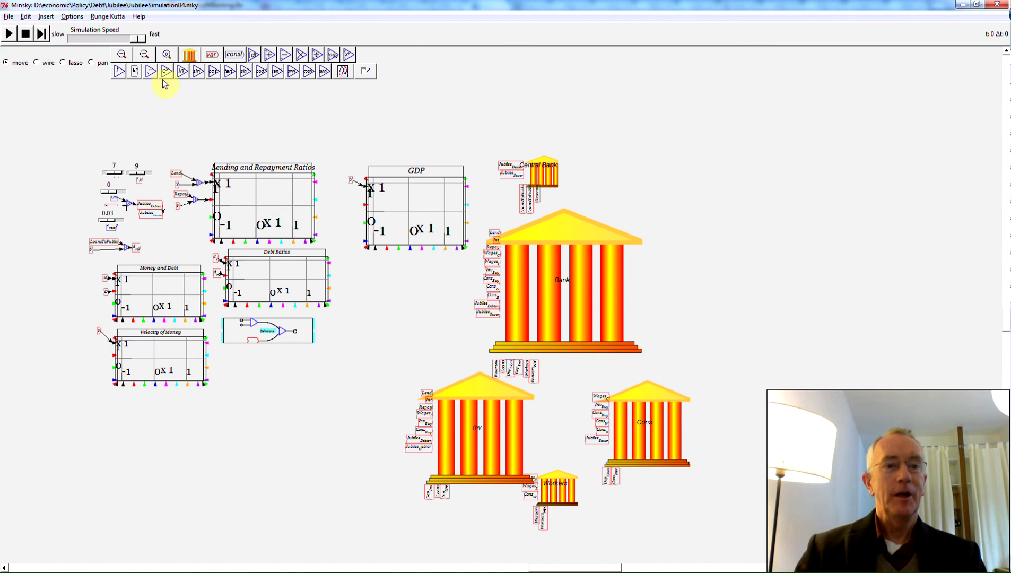
{"action": "scroll", "coordinate": [215, 264], "scroll_direction": "up", "scroll_amount": 5}
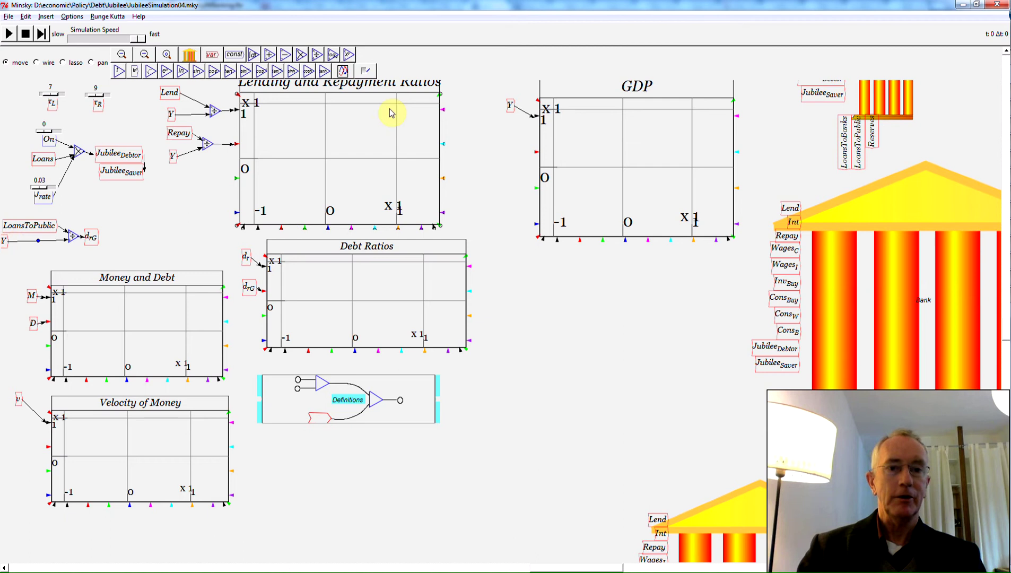
{"action": "right_click", "coordinate": [387, 394]}
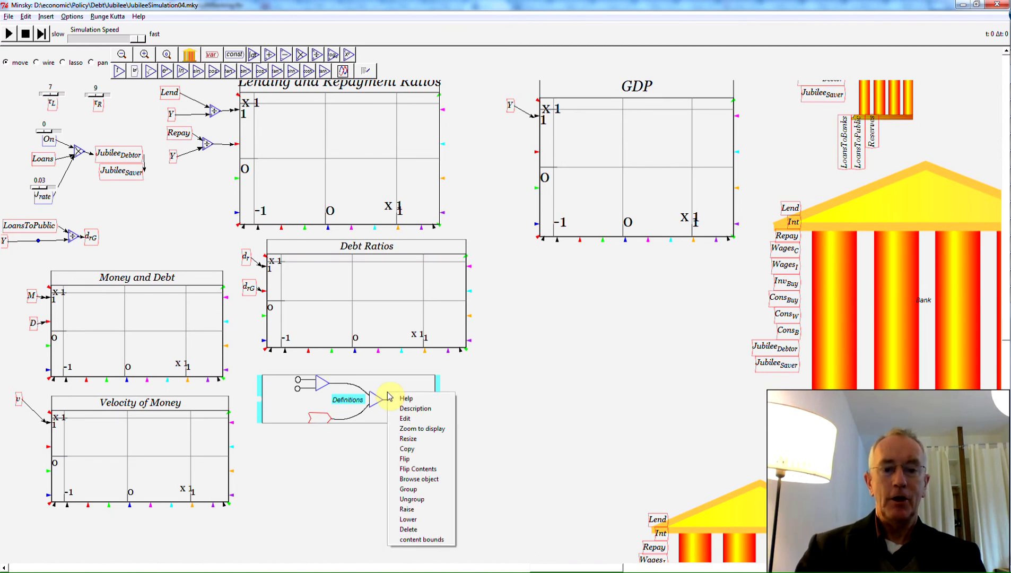
{"action": "left_click", "coordinate": [421, 430]}
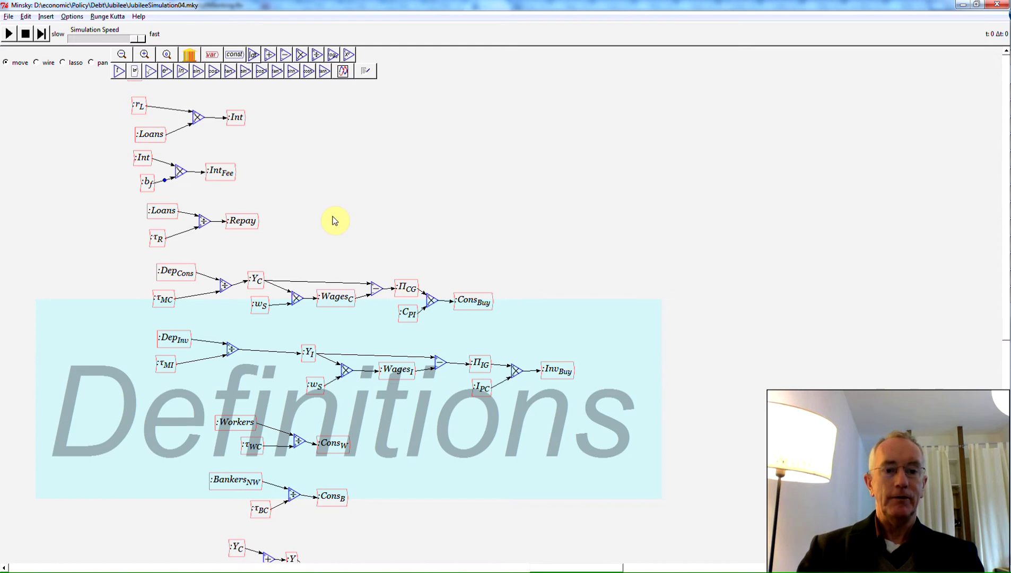
Step: Back on the top-level canvas, place a copy of the Bank's Lend variable
{"action": "left_click", "coordinate": [166, 54]}
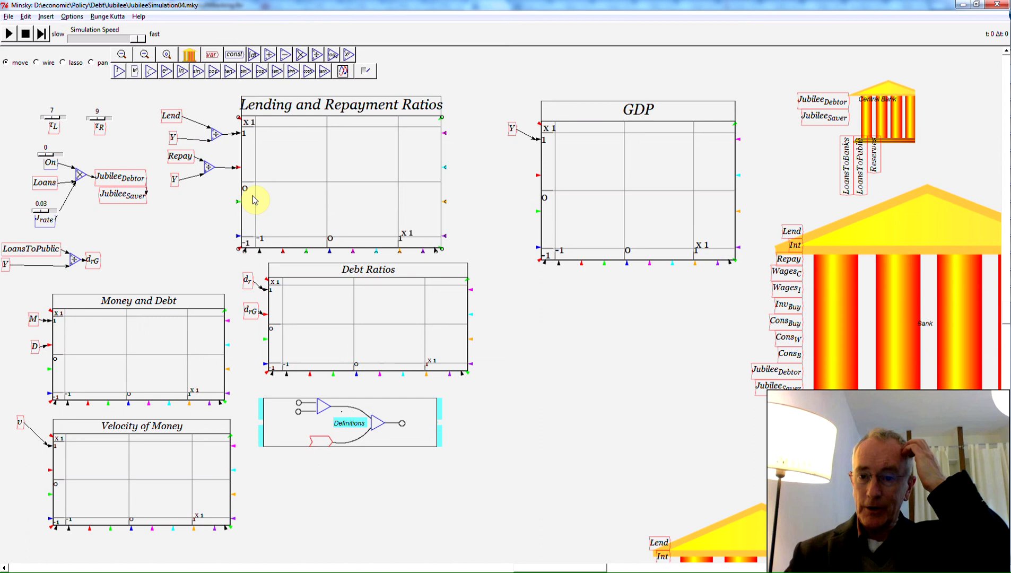
{"action": "right_click", "coordinate": [792, 234]}
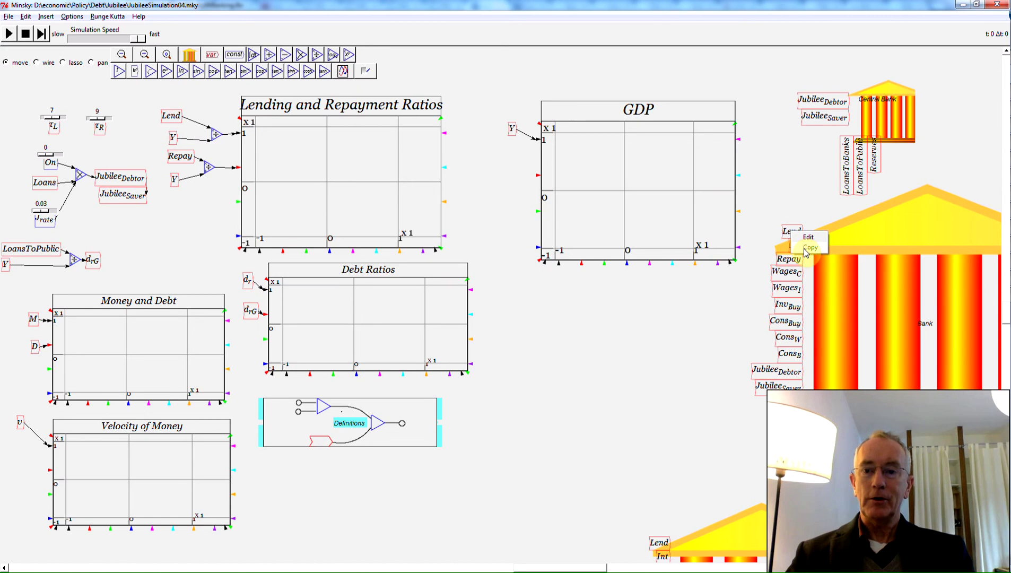
{"action": "left_click", "coordinate": [810, 247]}
{"action": "left_click", "coordinate": [545, 327]}
{"action": "left_click_drag", "start_coordinate": [546, 329], "coordinate": [540, 330]}
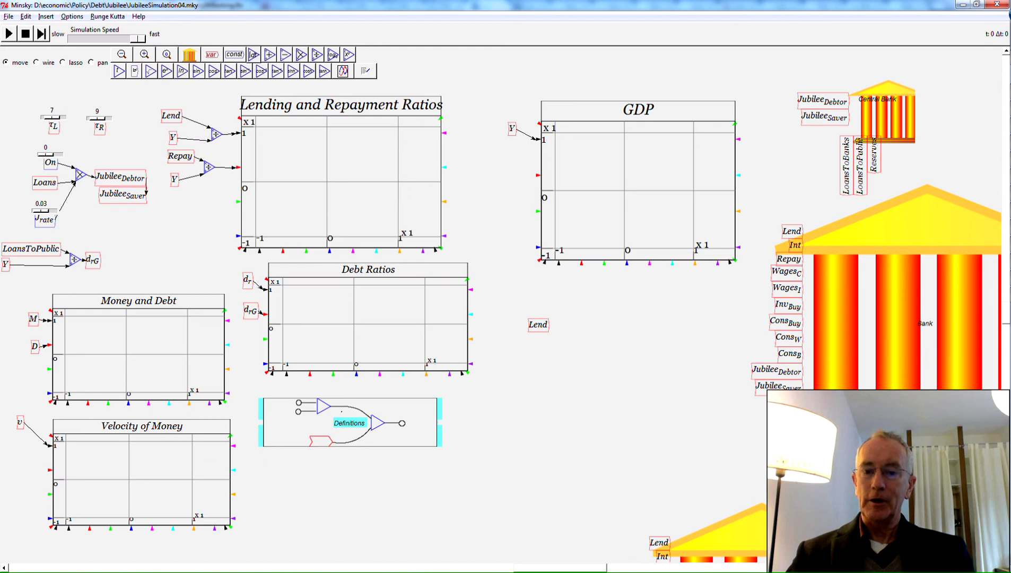
Step: Add a Bankers_NW variable and a + operator beside the Lend copy
{"action": "left_click", "coordinate": [547, 372]}
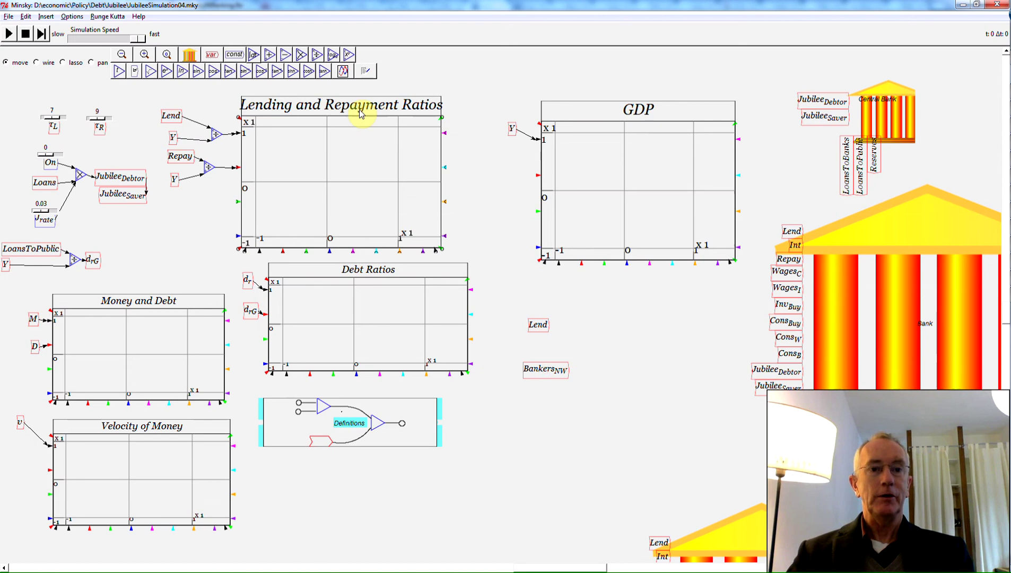
{"action": "left_click", "coordinate": [269, 55]}
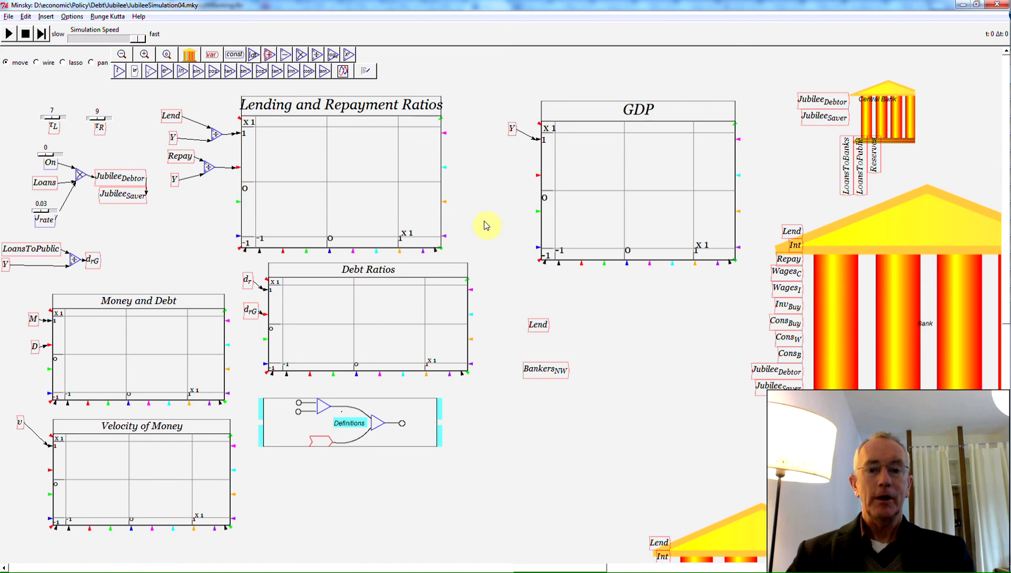
{"action": "left_click", "coordinate": [595, 348]}
Step: Wire the sum of Lend and Bankers_NW into a new output variable named CrapOperation
{"action": "mouse_move", "coordinate": [547, 327]}
{"action": "left_mouse_down"}
{"action": "mouse_move", "coordinate": [591, 347]}
{"action": "mouse_move", "coordinate": [585, 365]}
{"action": "mouse_move", "coordinate": [591, 353]}
{"action": "left_mouse_up"}
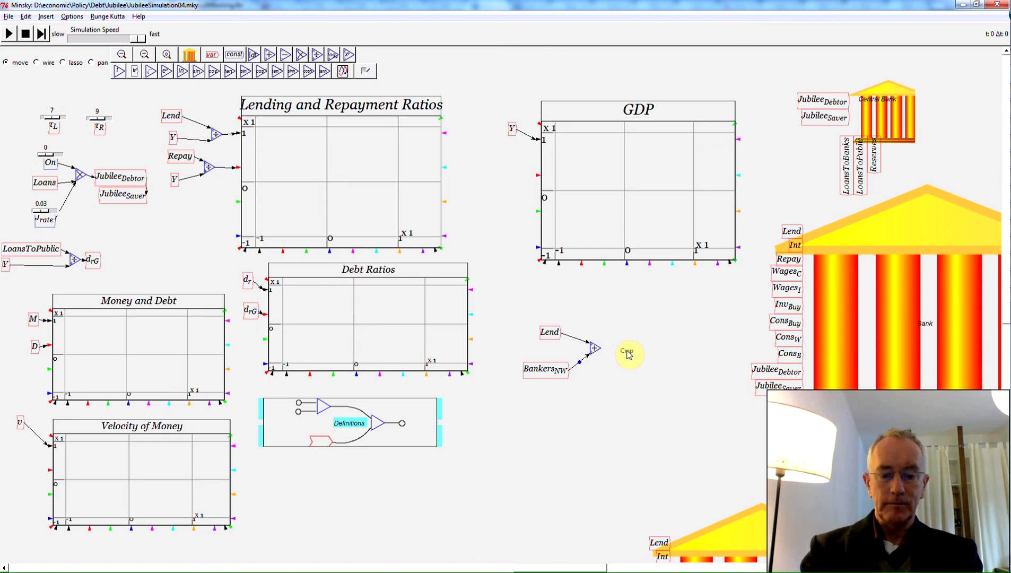
{"action": "type", "text": "perations"}
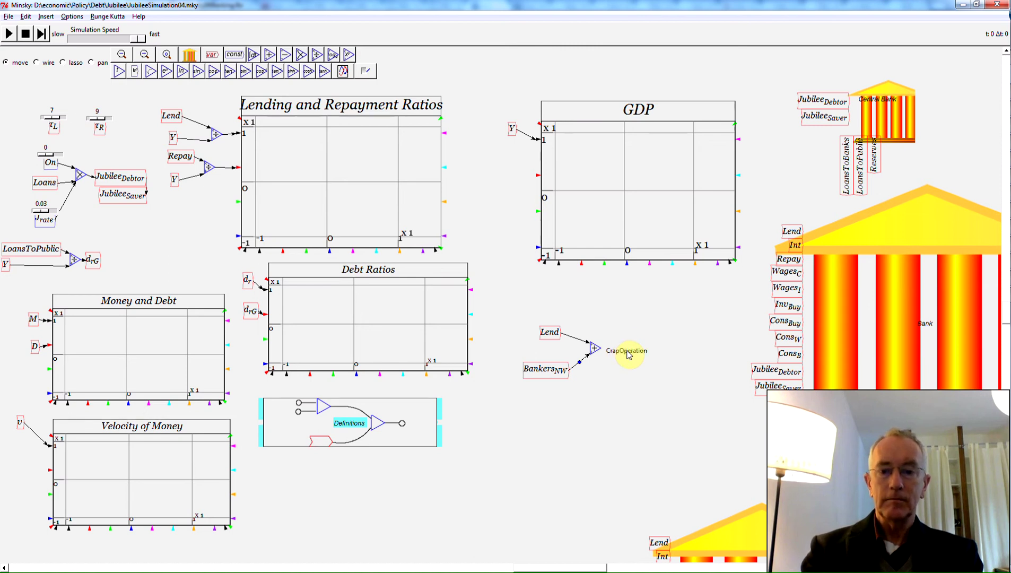
{"action": "key", "text": "Return"}
{"action": "left_click_drag", "start_coordinate": [633, 357], "coordinate": [659, 354]}
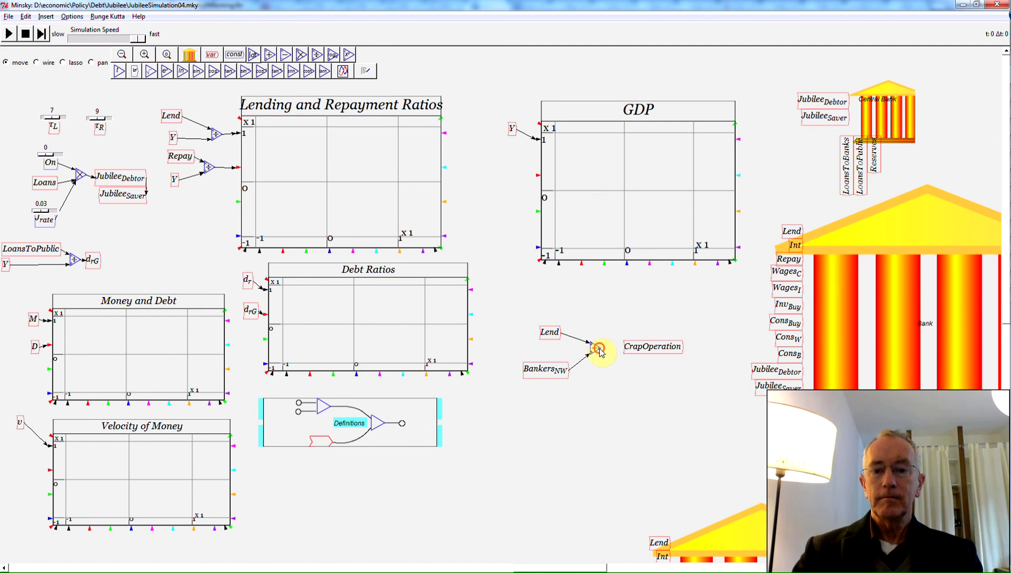
{"action": "left_click_drag", "start_coordinate": [600, 350], "coordinate": [631, 347]}
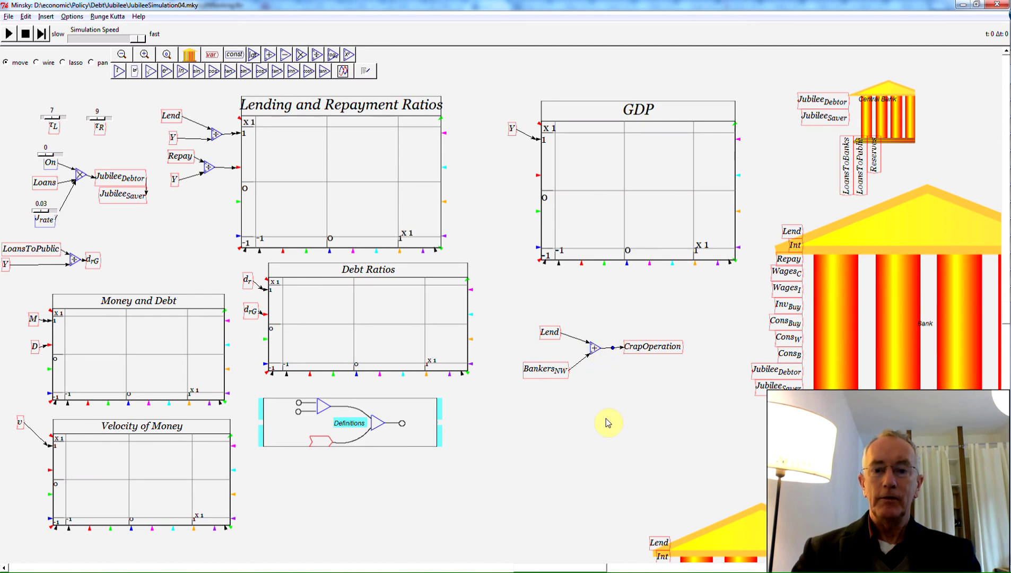
Step: Copy Jubilee_Debtor out of the Bank table and place it below CrapOperation
{"action": "right_click", "coordinate": [781, 340]}
{"action": "right_click", "coordinate": [860, 327]}
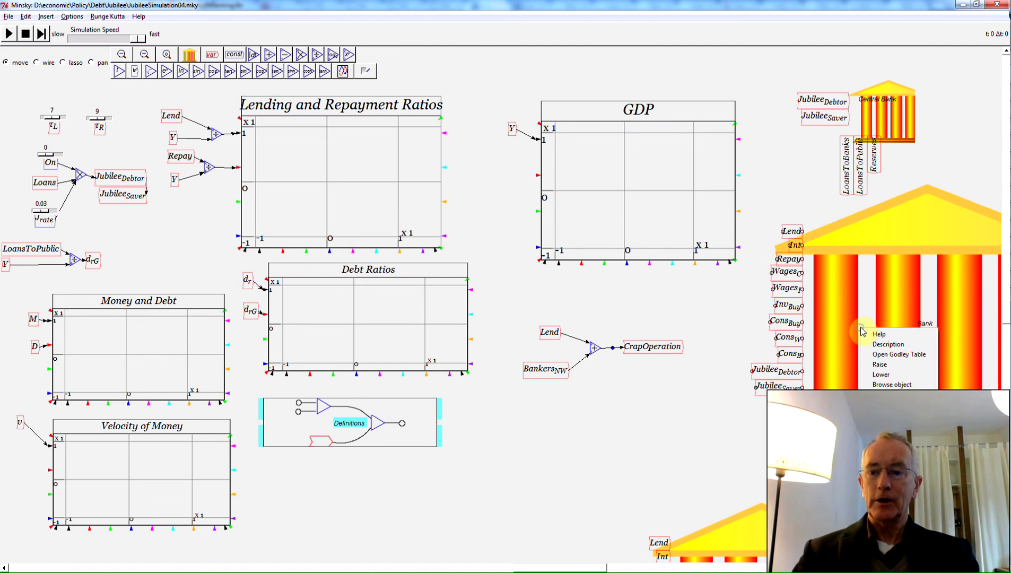
{"action": "right_click", "coordinate": [784, 377]}
{"action": "left_click", "coordinate": [799, 387]}
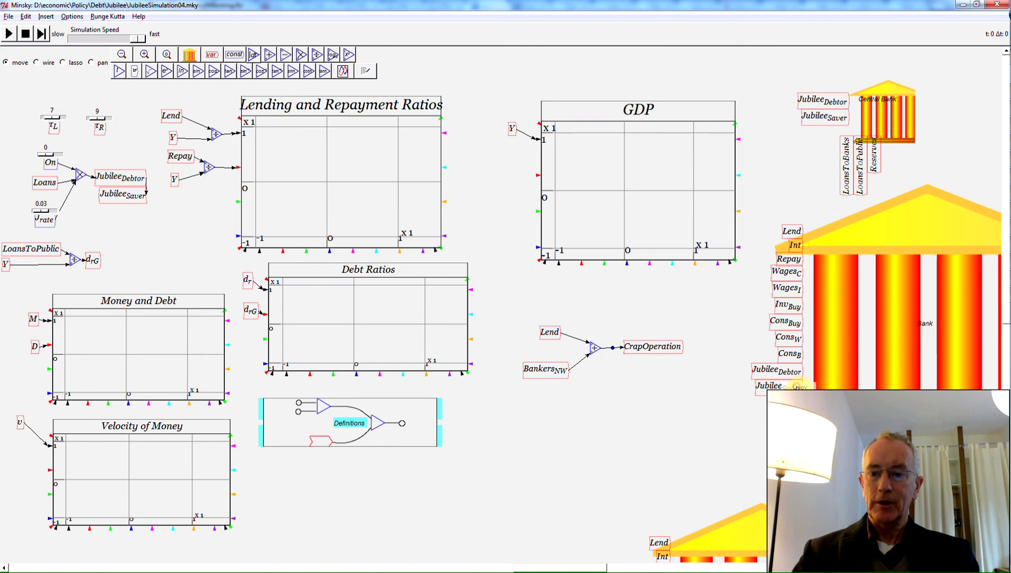
{"action": "left_click", "coordinate": [541, 422]}
{"action": "left_click", "coordinate": [535, 421]}
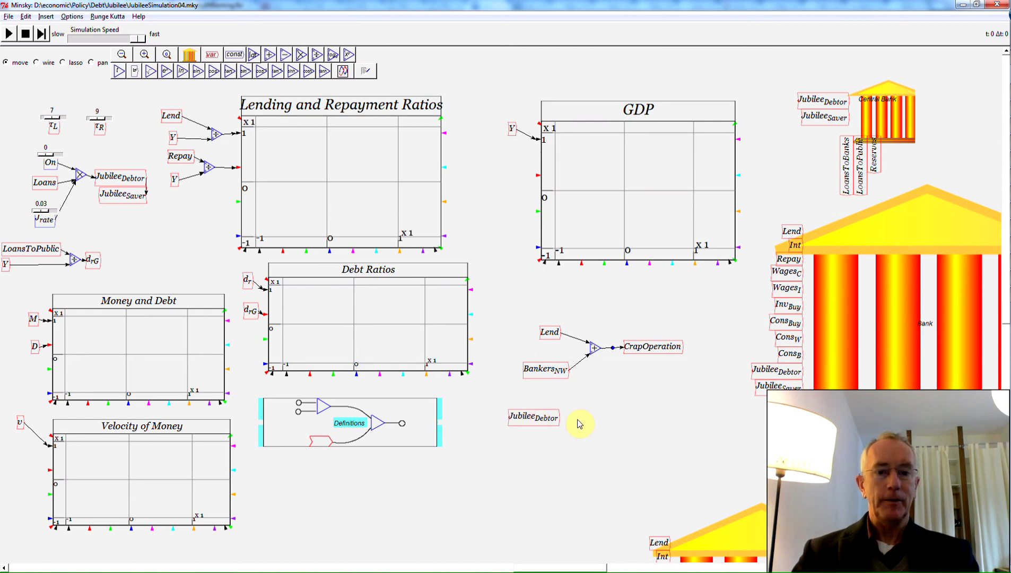
Step: Group Lend, Bankers_NW, CrapOperation and the Jubilee_Debtor copy, then delete the group
{"action": "left_click_drag", "start_coordinate": [496, 312], "coordinate": [698, 440]}
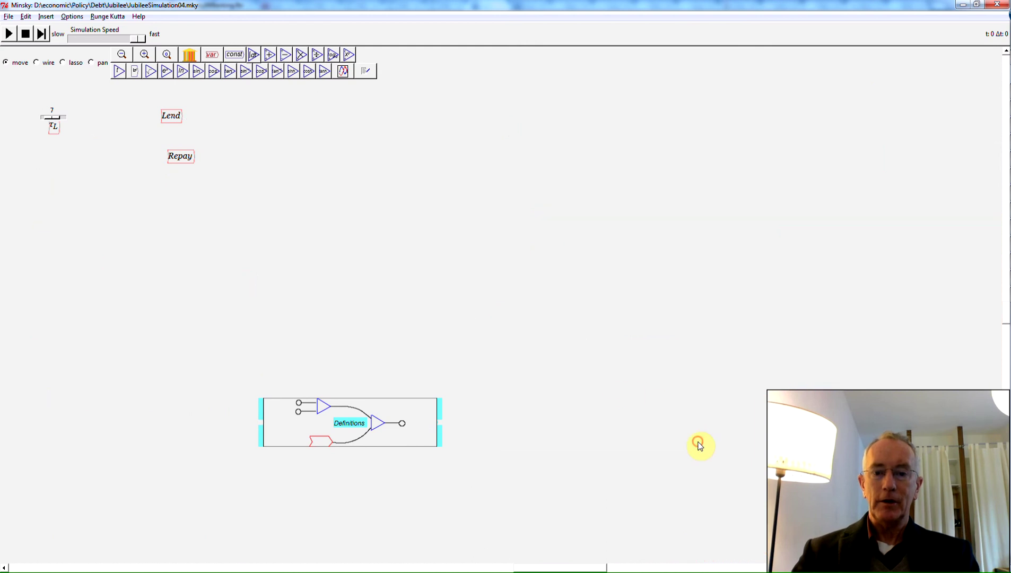
{"action": "right_click", "coordinate": [621, 378]}
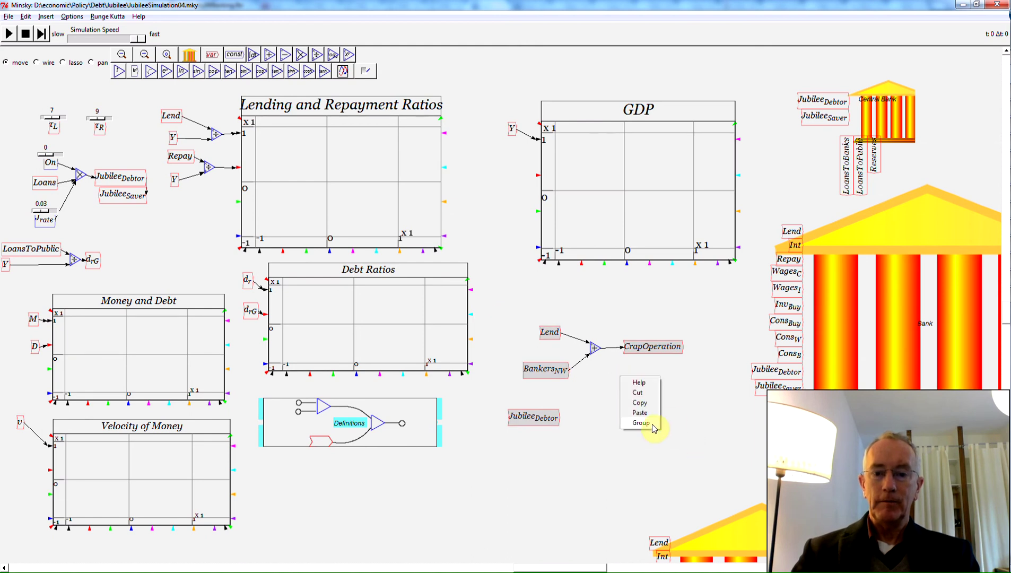
{"action": "left_click", "coordinate": [652, 423]}
{"action": "right_click", "coordinate": [638, 410]}
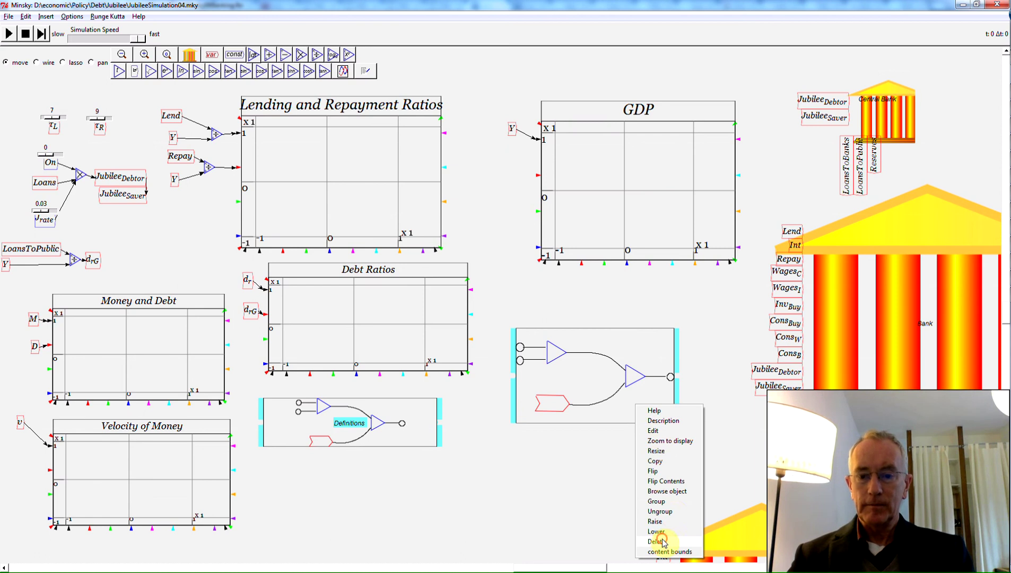
{"action": "left_click", "coordinate": [662, 540]}
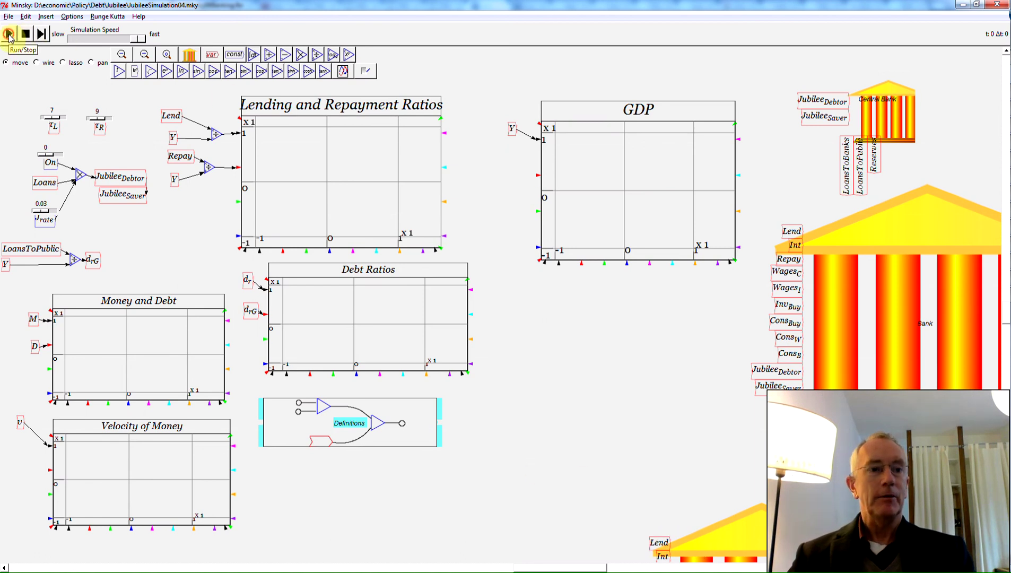
Step: Run the simulation to about t=489, raising τL to 9 and toggling τR 9→7→9, then pause
{"action": "left_click", "coordinate": [8, 35]}
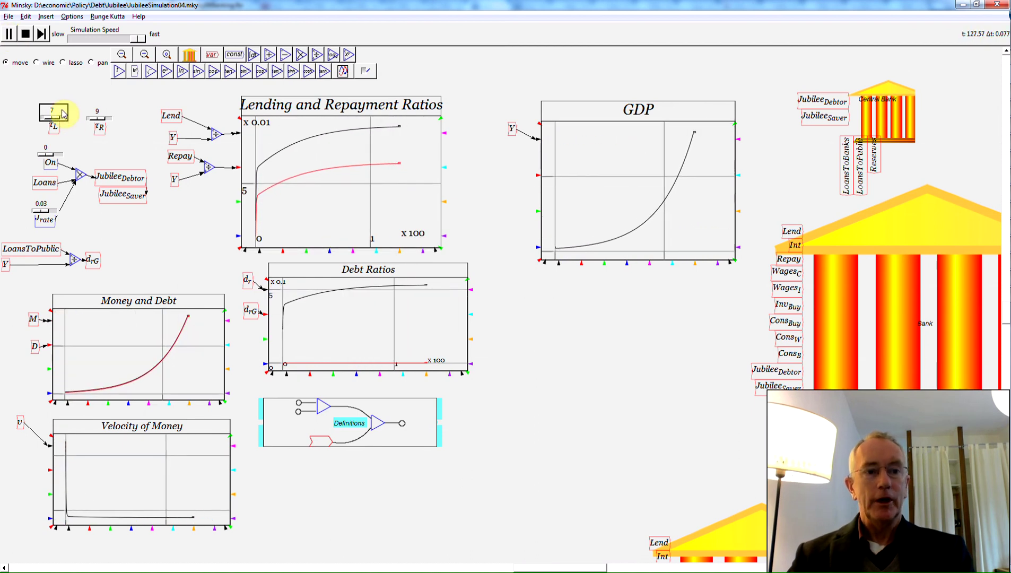
{"action": "key", "text": "Right"}
{"action": "key", "text": "Right"}
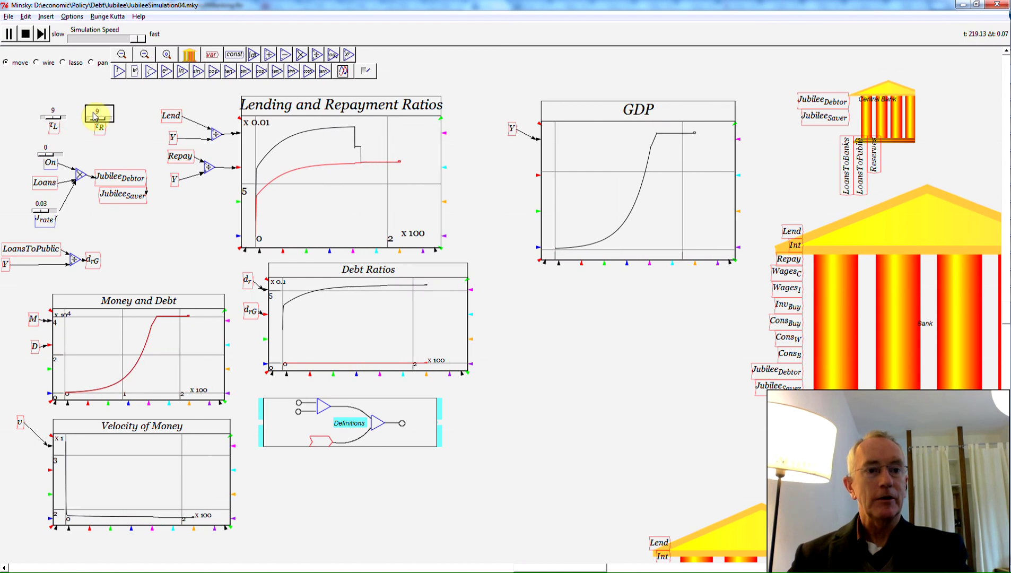
{"action": "key", "text": "Left"}
{"action": "key", "text": "Left"}
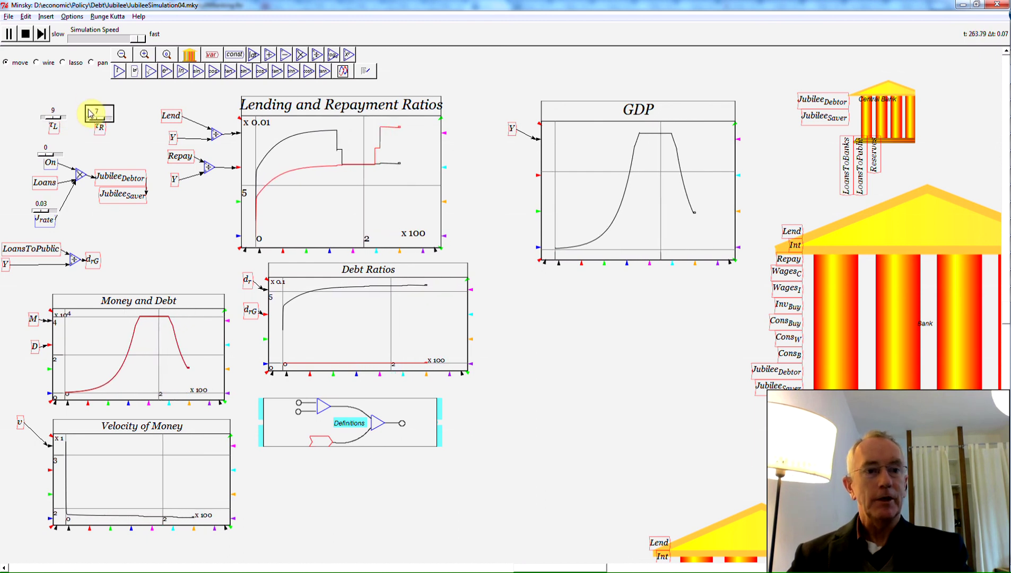
{"action": "key", "text": "Right"}
{"action": "key", "text": "Right"}
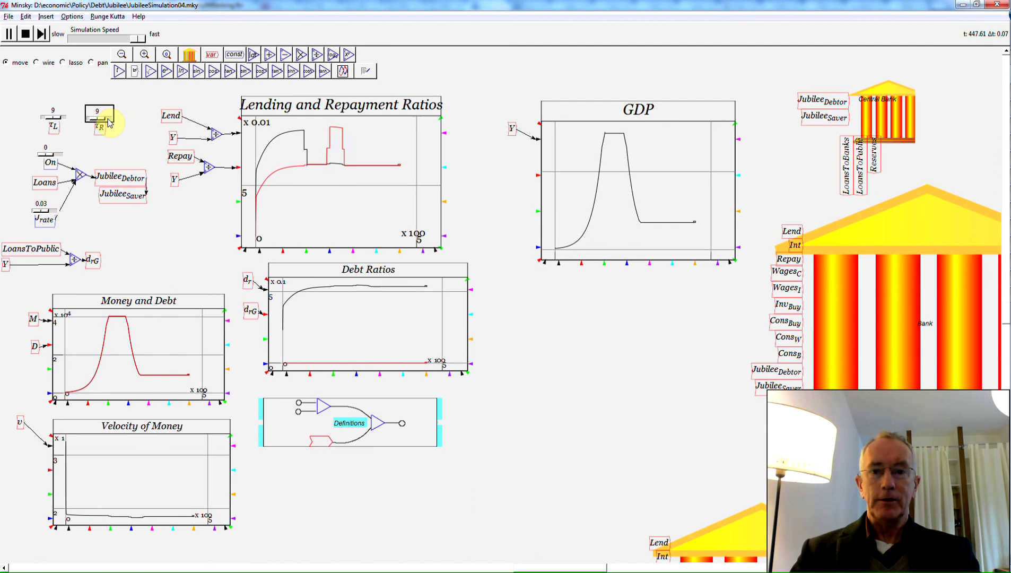
{"action": "left_click", "coordinate": [8, 35]}
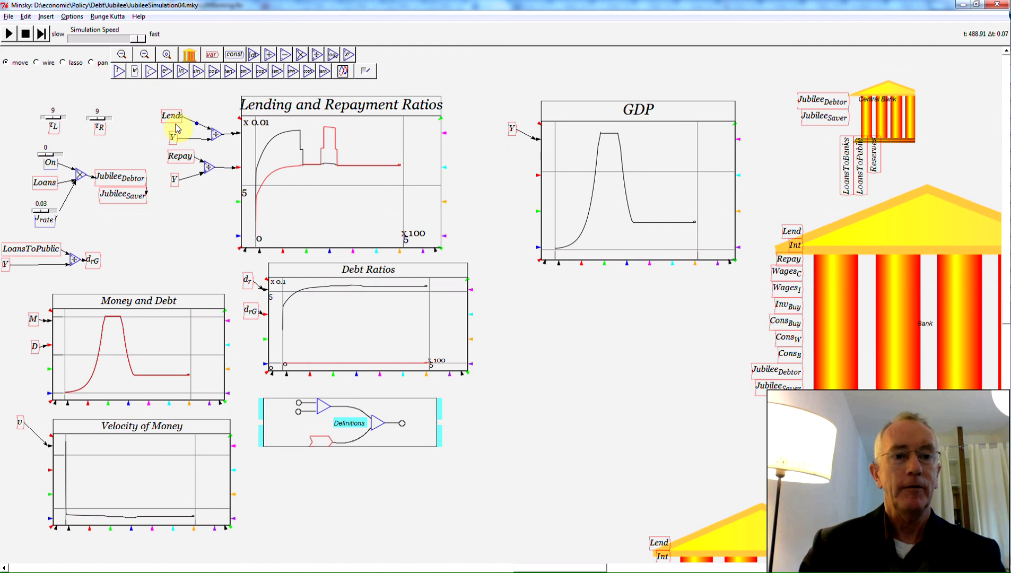
Step: Nudge the Lend variable slightly down and left
{"action": "mouse_move", "coordinate": [169, 119]}
{"action": "left_mouse_down"}
{"action": "mouse_move", "coordinate": [163, 125]}
{"action": "mouse_move", "coordinate": [175, 123]}
{"action": "left_mouse_up"}
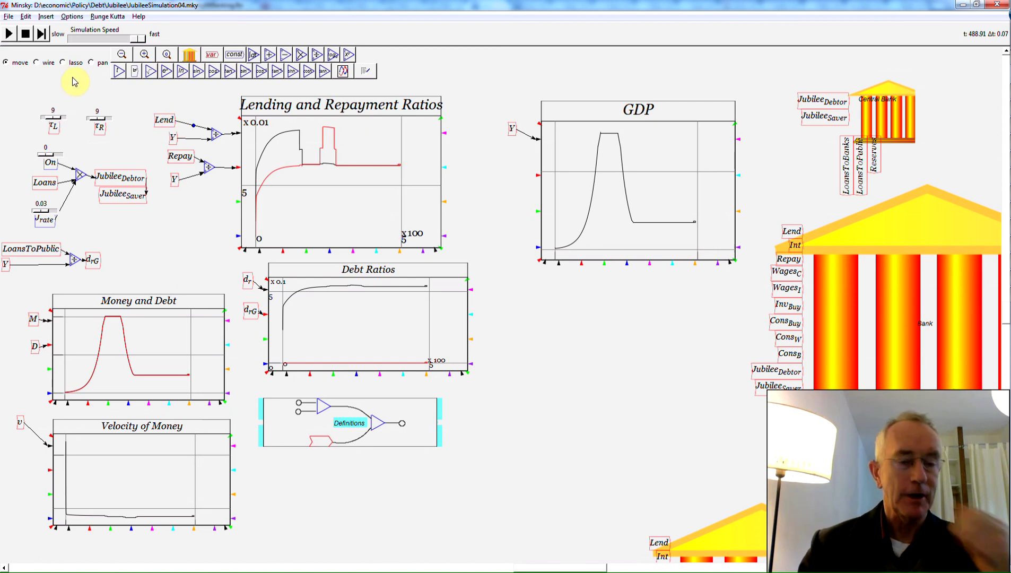
Step: Add a note right of the Debt Ratios plot with two people's names as text and description
{"action": "left_click", "coordinate": [365, 72]}
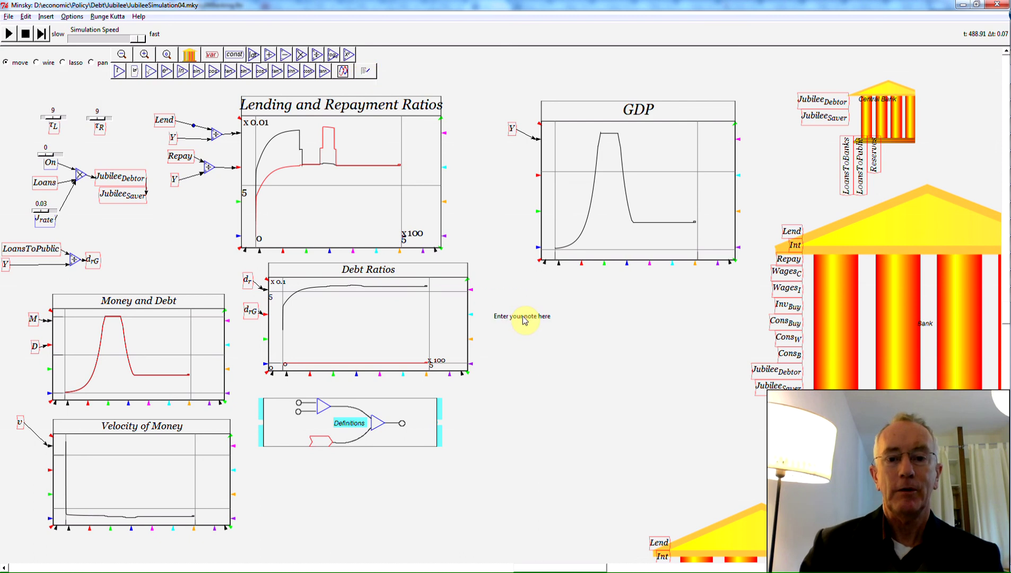
{"action": "left_click", "coordinate": [525, 316]}
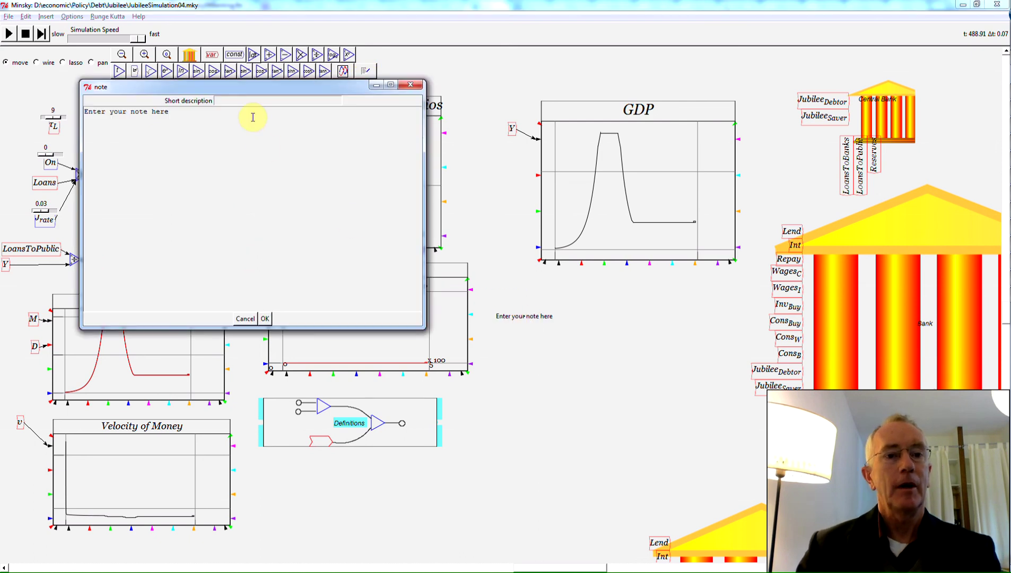
{"action": "triple_click", "coordinate": [122, 112]}
{"action": "type", "text": "Fred"}
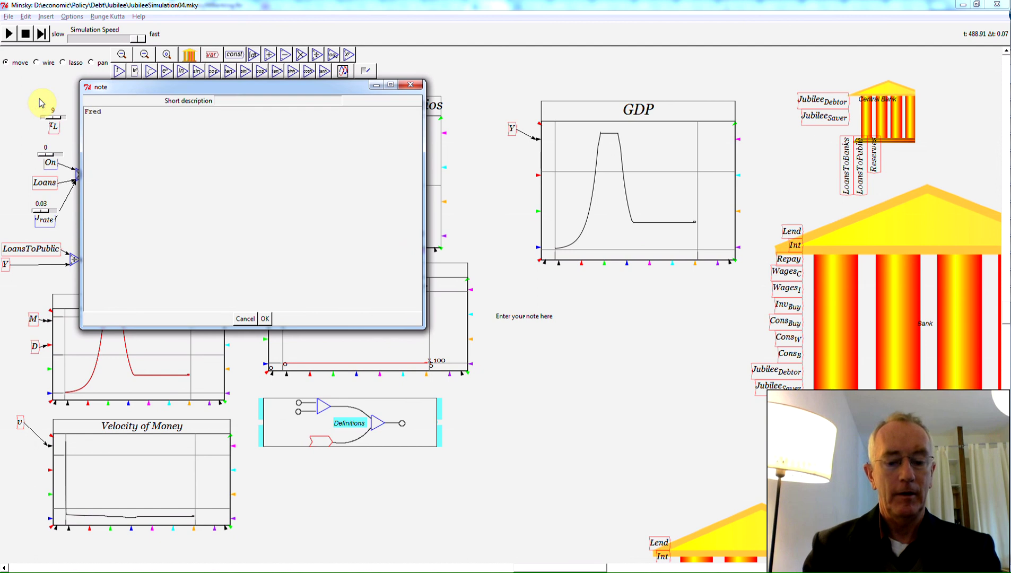
{"action": "type", "text": " Nurk"}
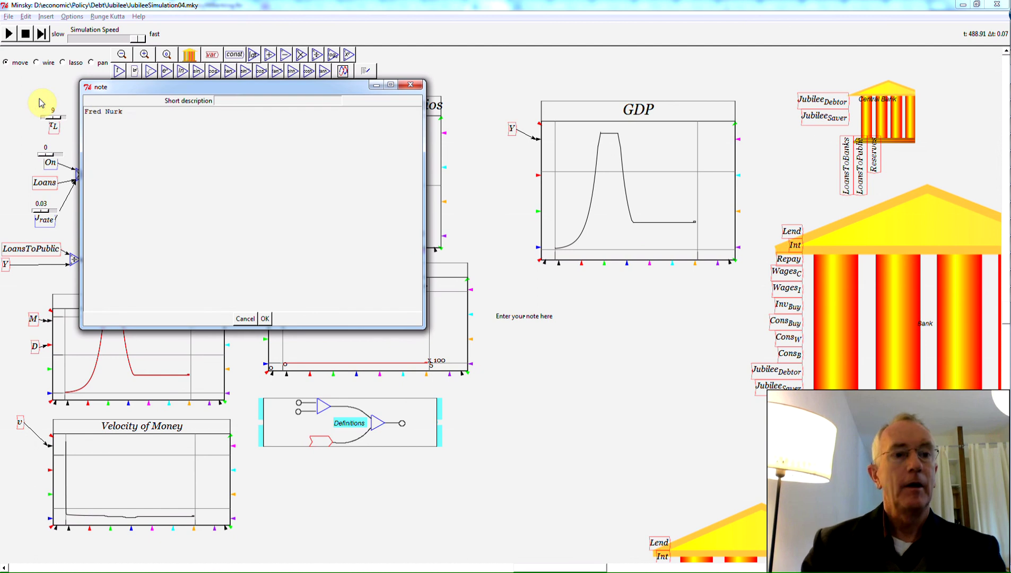
{"action": "left_click", "coordinate": [239, 100]}
{"action": "type", "text": "Fred and Wilma"}
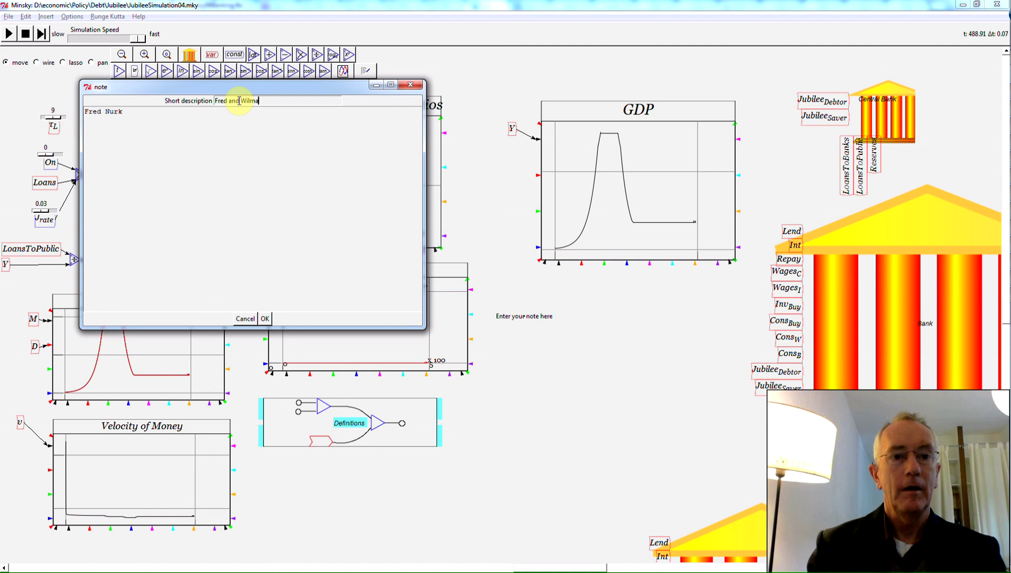
{"action": "type", "text": " Nurk"}
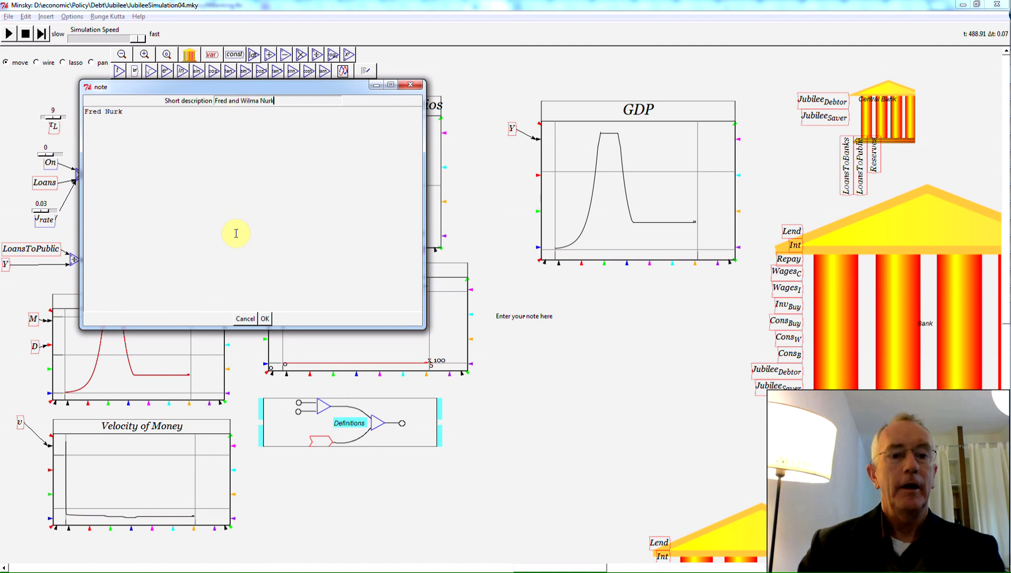
{"action": "left_click", "coordinate": [265, 318]}
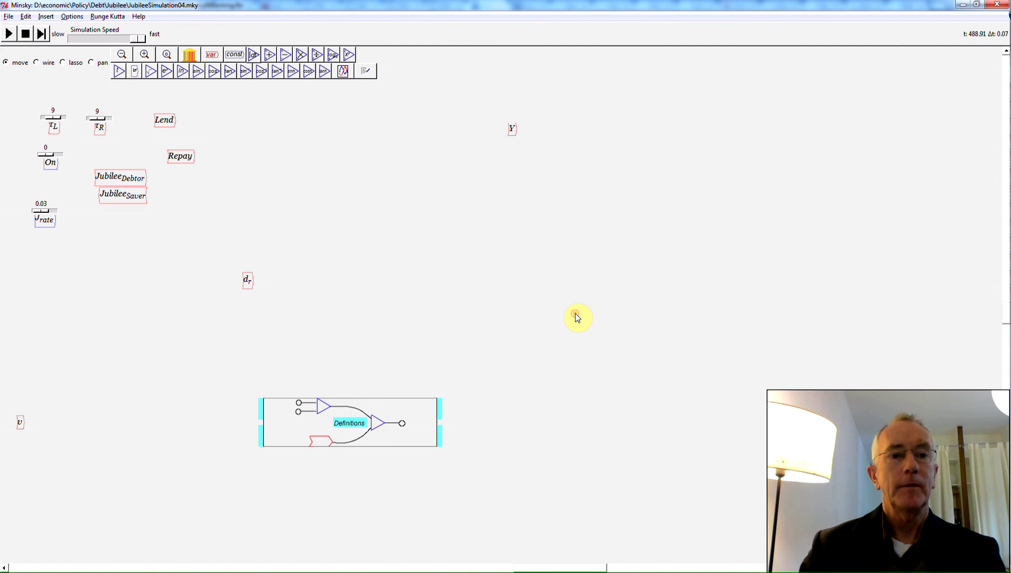
Step: Re-edit the note so the second name sits on a new line after 'and'
{"action": "right_click", "coordinate": [579, 317]}
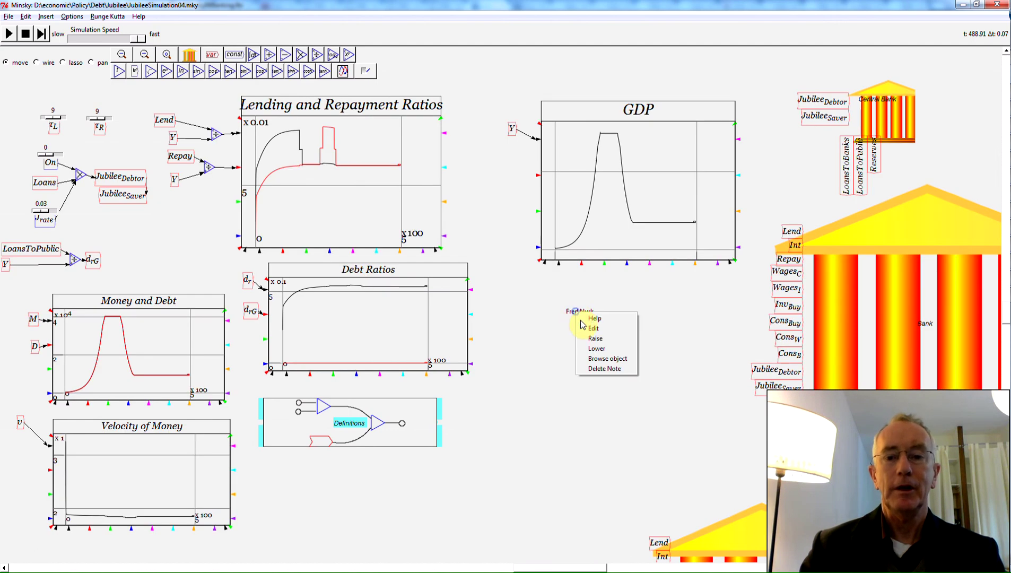
{"action": "left_click", "coordinate": [589, 331]}
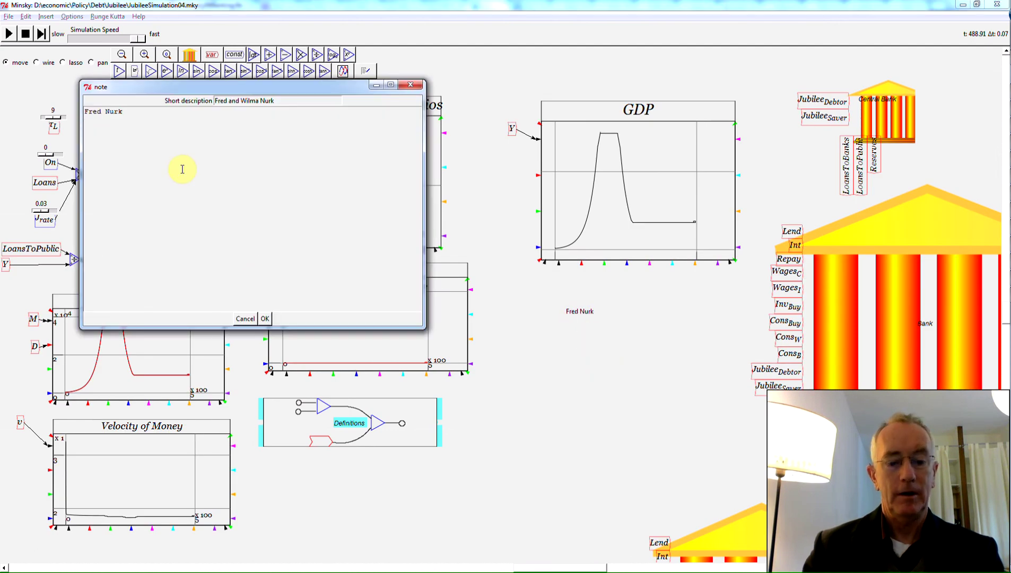
{"action": "key", "text": "Return"}
{"action": "type", "text": "and "}
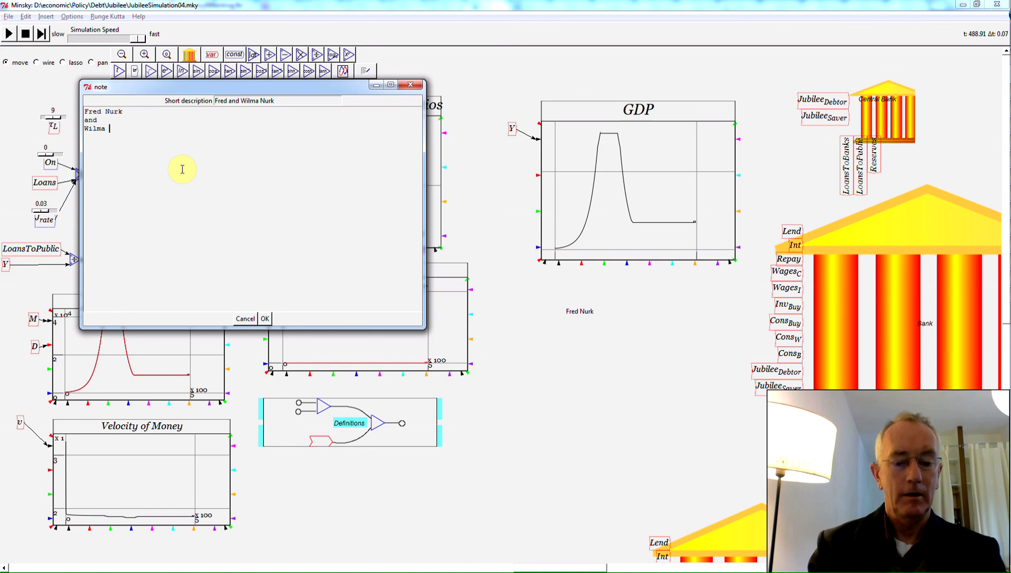
{"action": "type", "text": "Wilma Nook"}
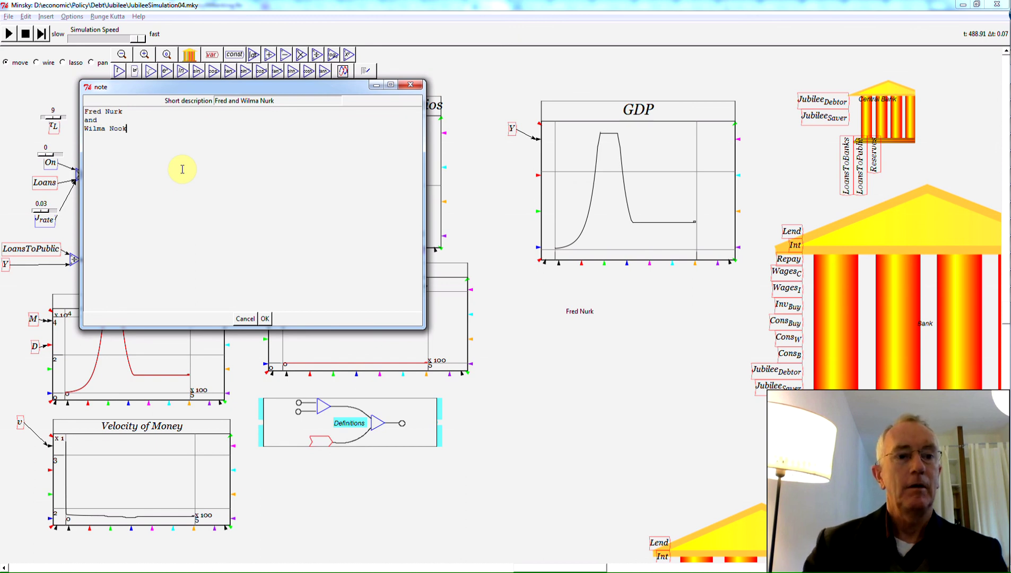
{"action": "left_click", "coordinate": [264, 319]}
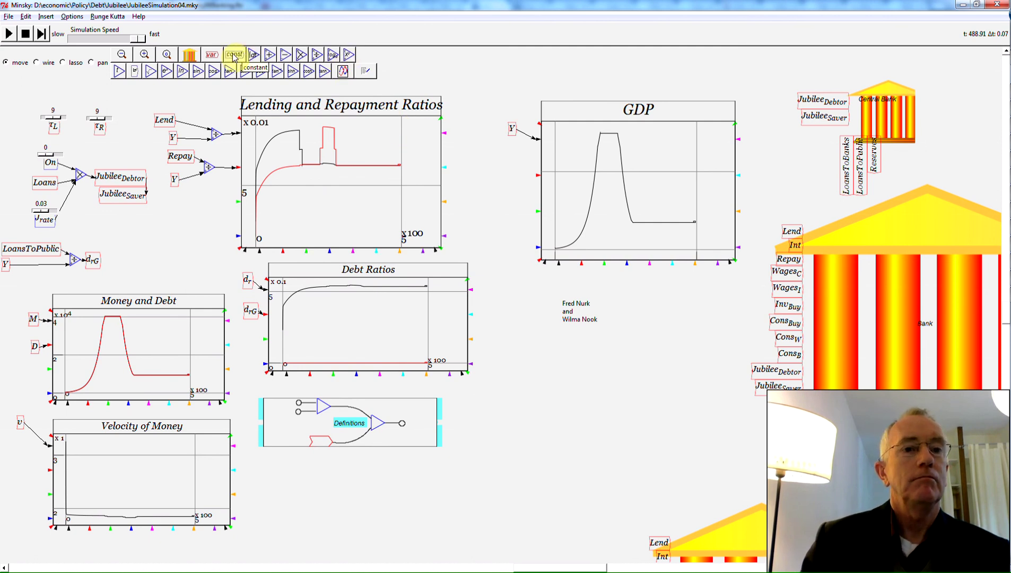
Step: Create a TypeVar variable below the note and make it a constant with initial value 100
{"action": "left_click", "coordinate": [195, 139]}
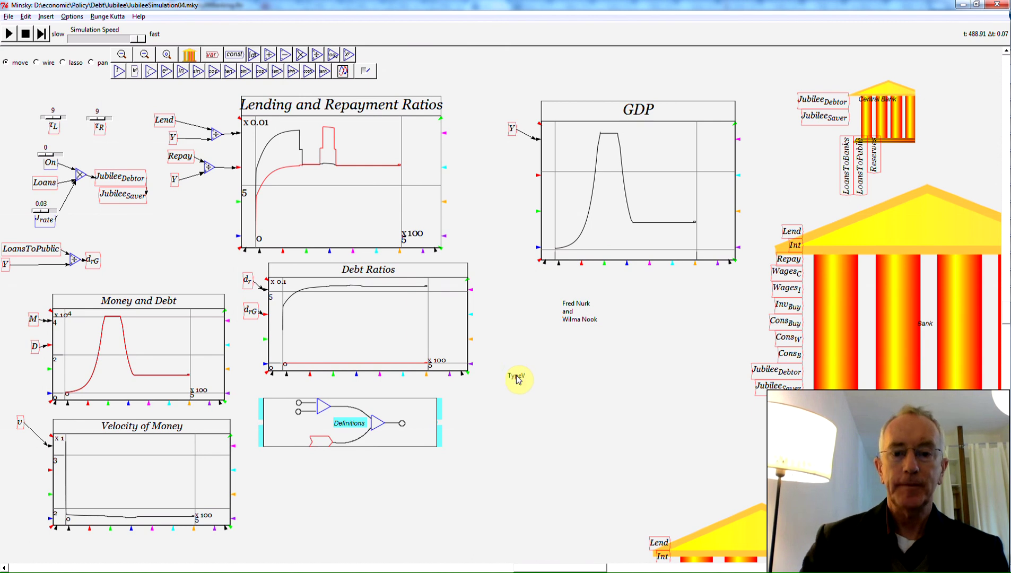
{"action": "type", "text": "TypeVarc"}
{"action": "double_click", "coordinate": [517, 376]}
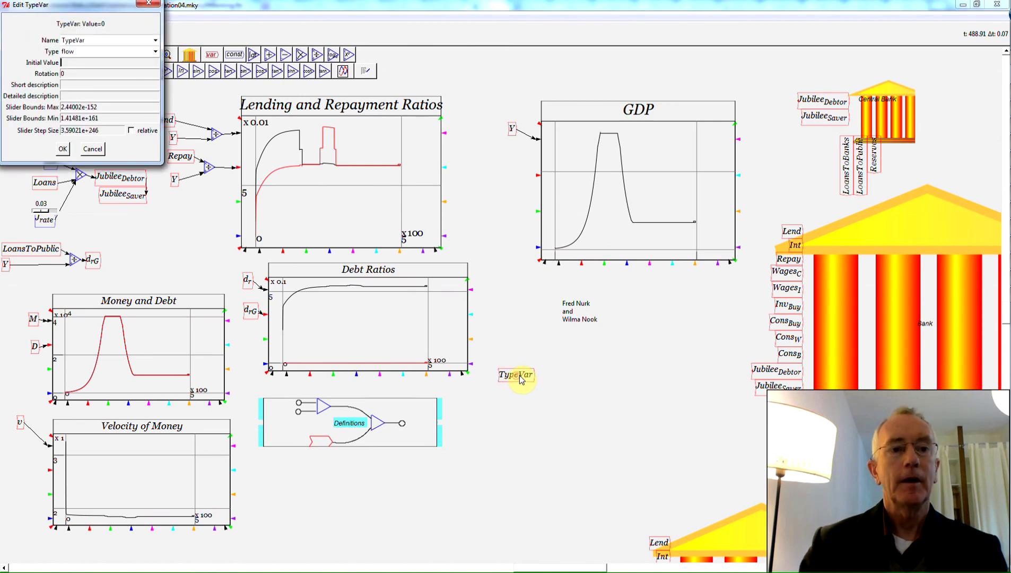
{"action": "left_click", "coordinate": [154, 51]}
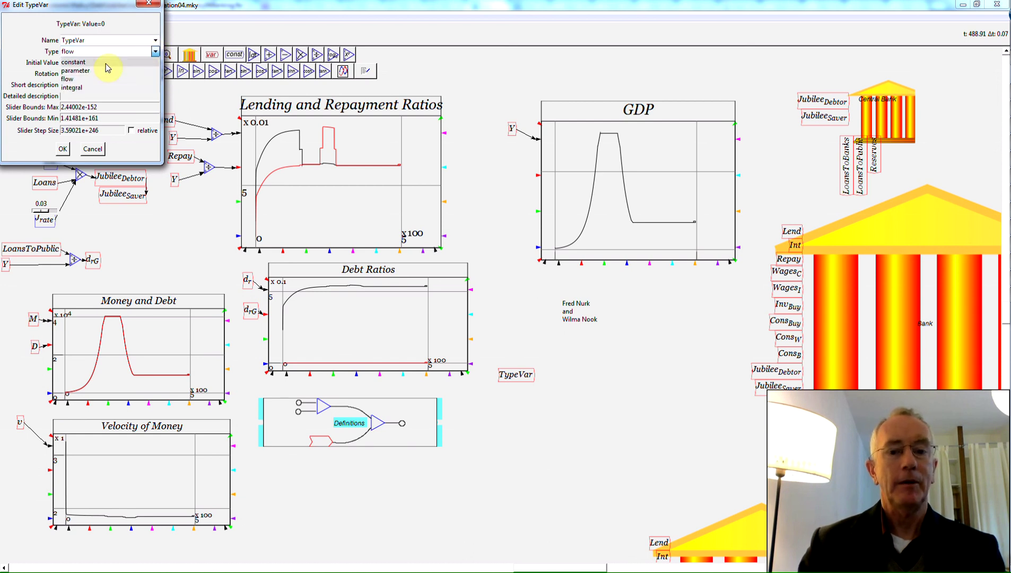
{"action": "left_click", "coordinate": [106, 62]}
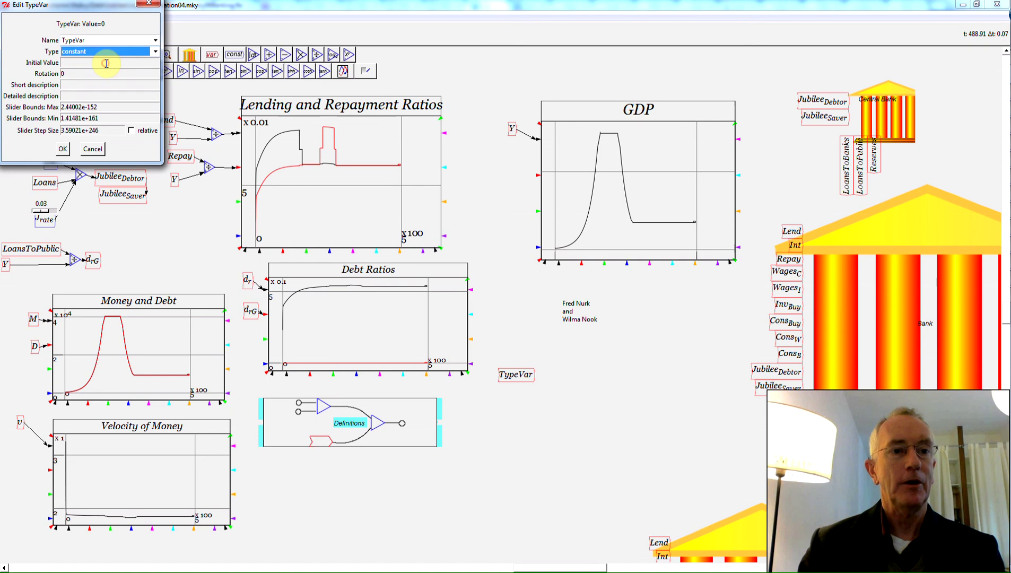
{"action": "left_click", "coordinate": [108, 63]}
{"action": "type", "text": "1"}
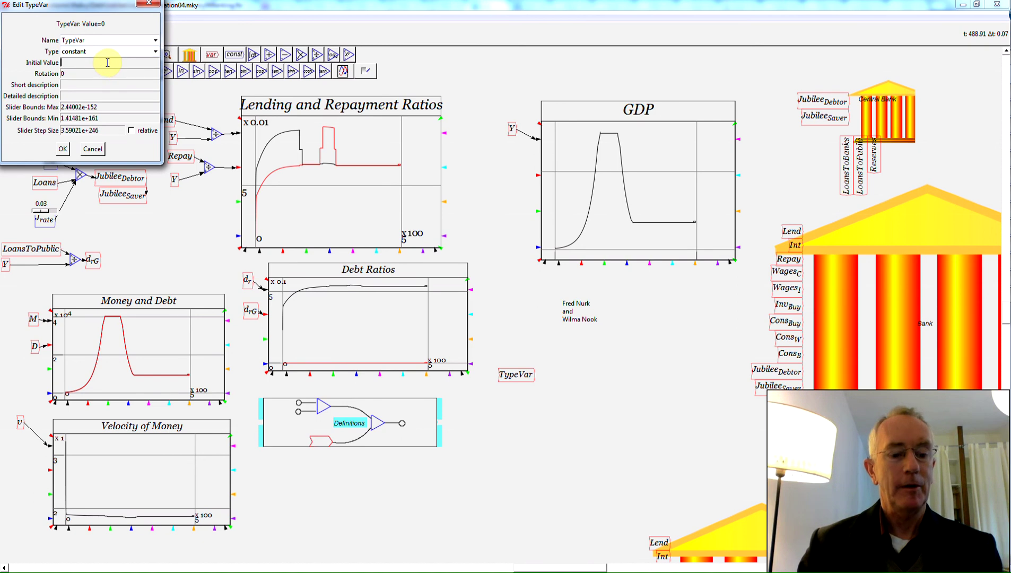
{"action": "type", "text": "00"}
{"action": "key", "text": "Return"}
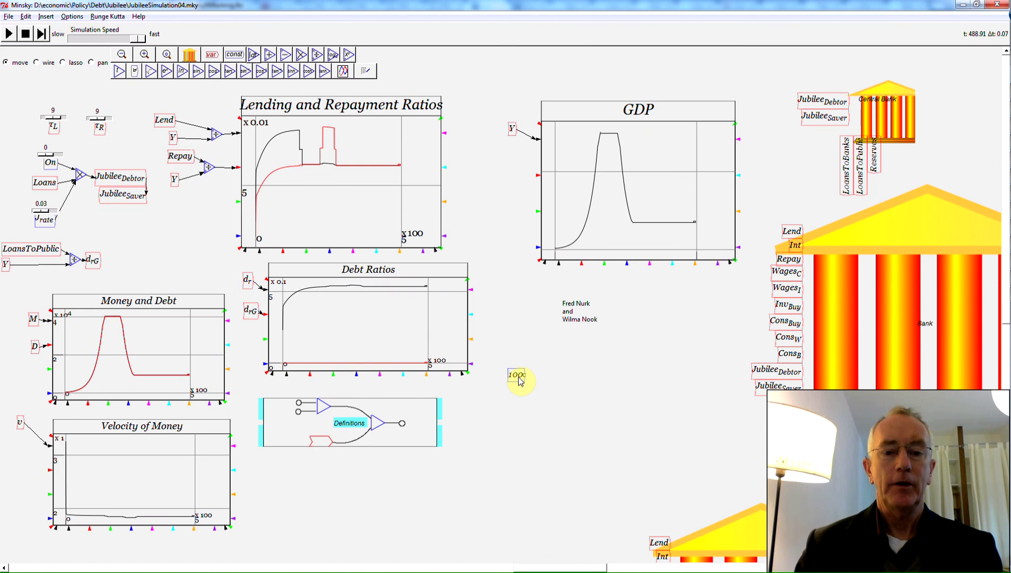
Step: Change the 100 constant into a parameter named Fred
{"action": "right_click", "coordinate": [518, 381]}
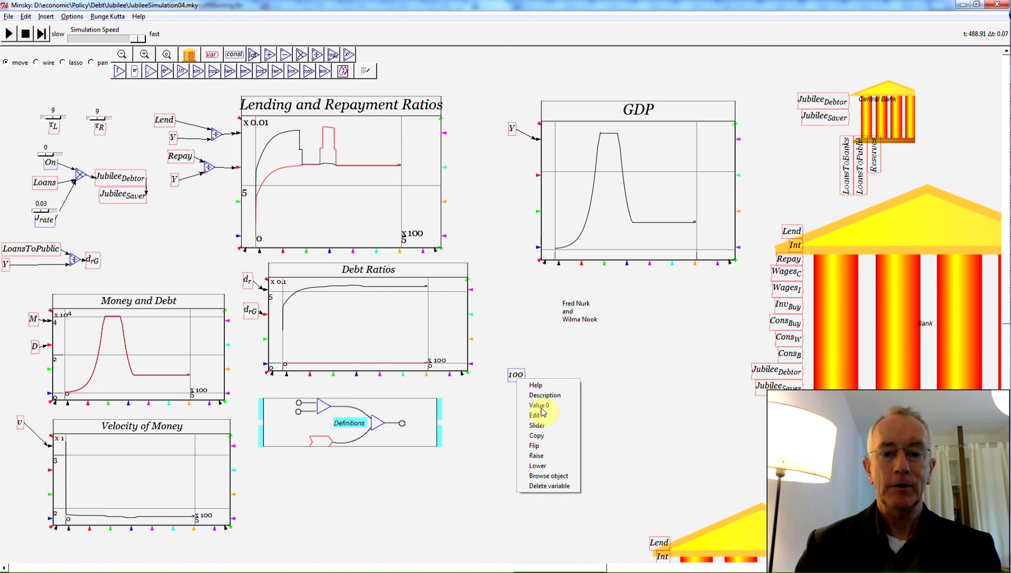
{"action": "left_click", "coordinate": [537, 413]}
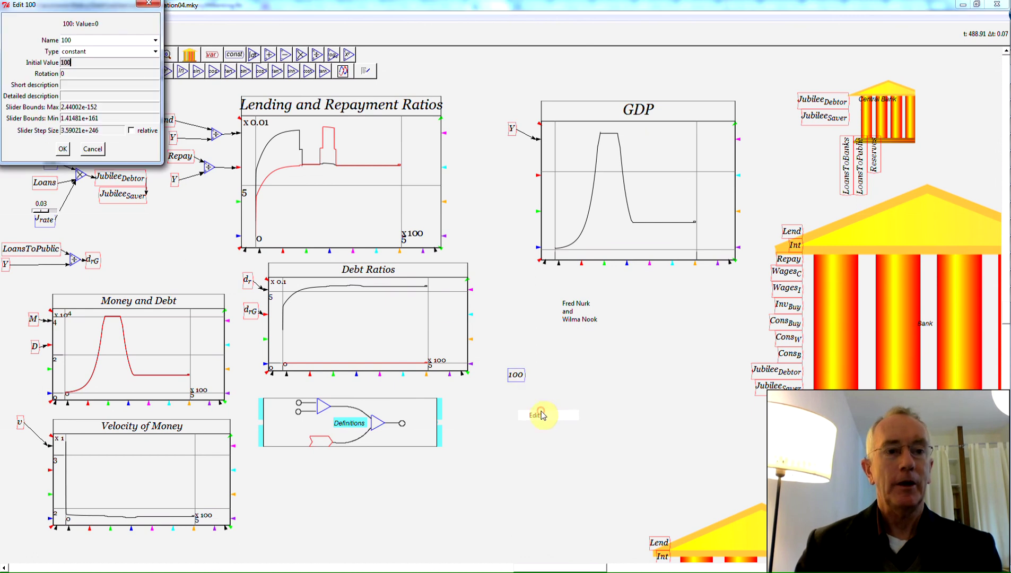
{"action": "left_click", "coordinate": [110, 52]}
{"action": "left_click", "coordinate": [100, 69]}
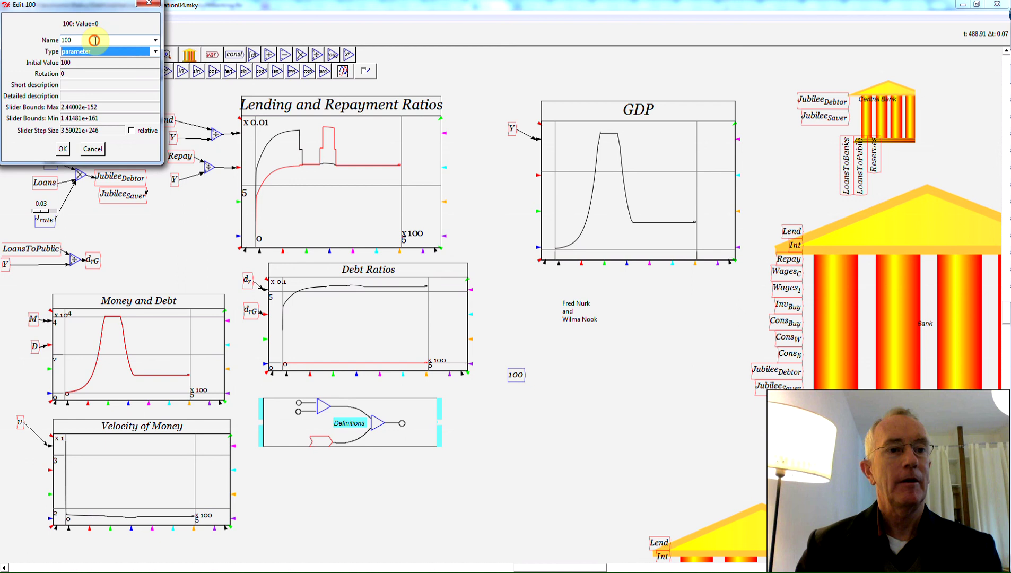
{"action": "left_click_drag", "start_coordinate": [70, 40], "coordinate": [3, 42]}
{"action": "type", "text": "Fr"}
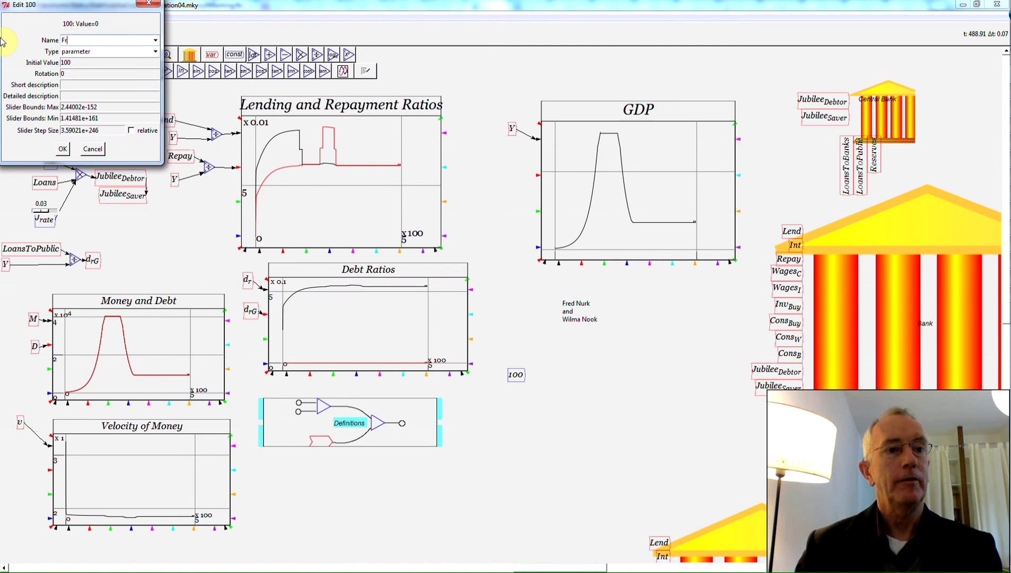
{"action": "type", "text": "ed"}
{"action": "left_click", "coordinate": [62, 148]}
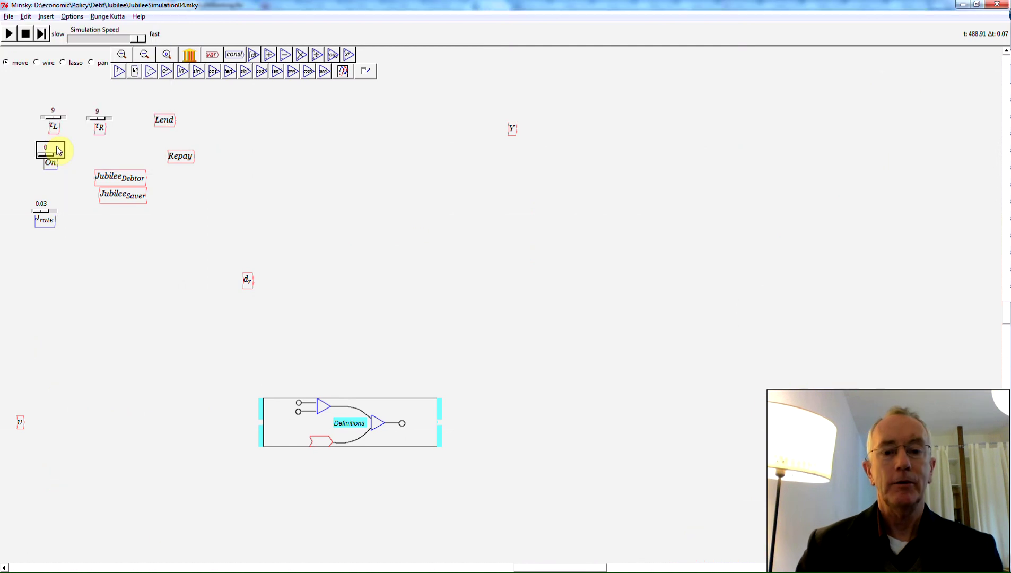
{"action": "left_click", "coordinate": [516, 374]}
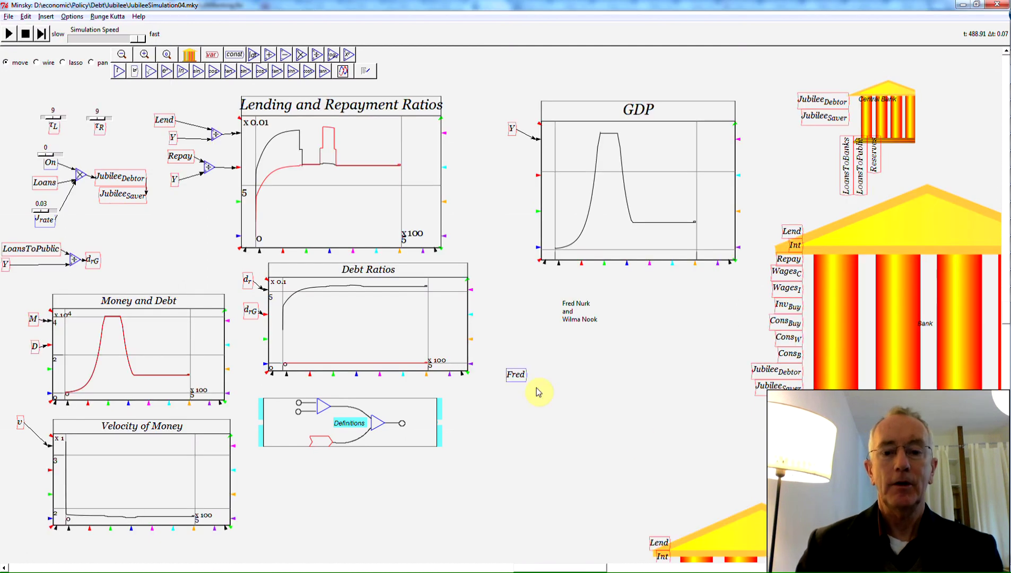
Step: Switch Fred to a flow variable and shift it slightly right
{"action": "right_click", "coordinate": [517, 375]}
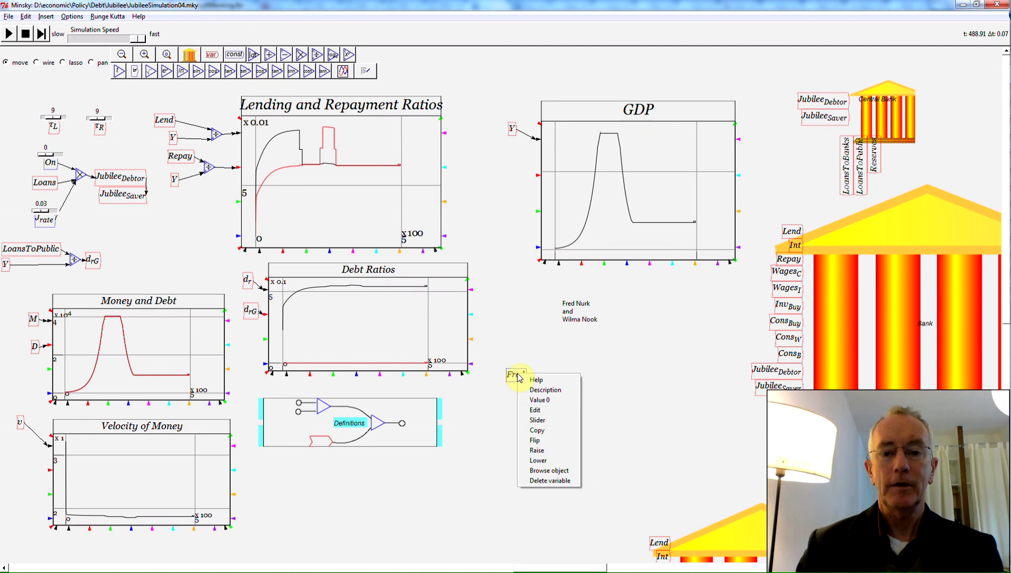
{"action": "left_click", "coordinate": [538, 410]}
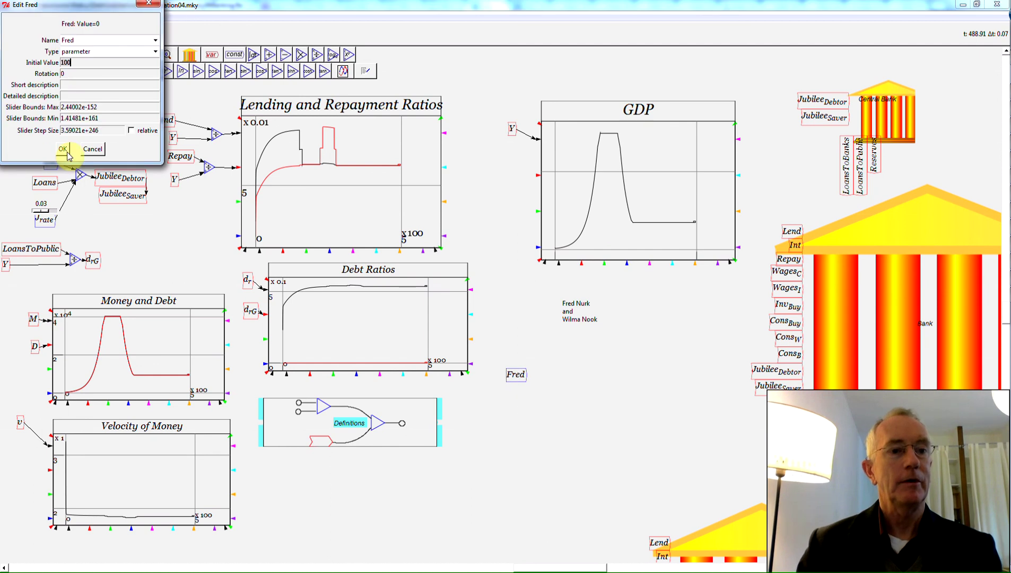
{"action": "left_click", "coordinate": [155, 51]}
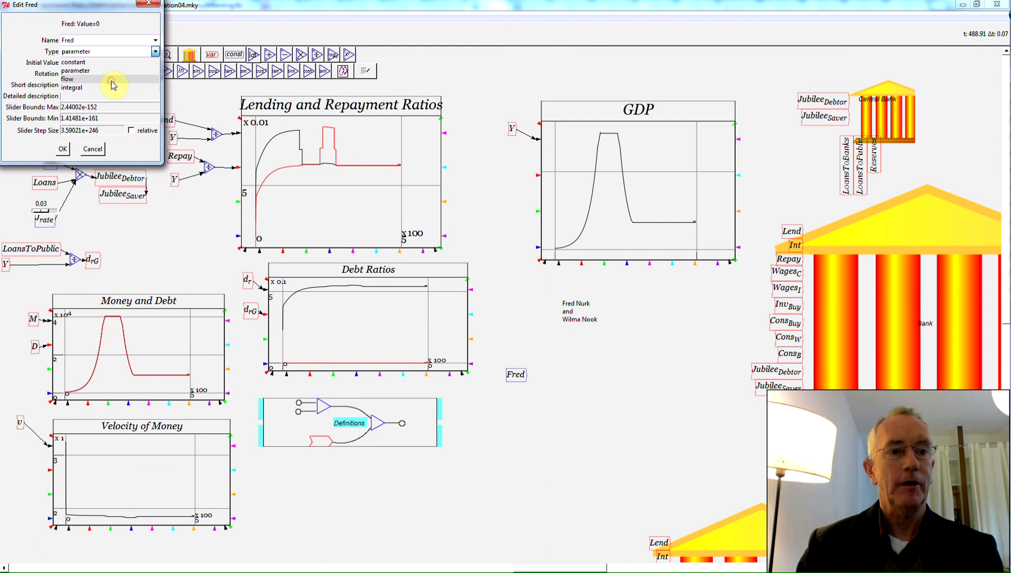
{"action": "left_click", "coordinate": [112, 80]}
{"action": "left_click", "coordinate": [63, 148]}
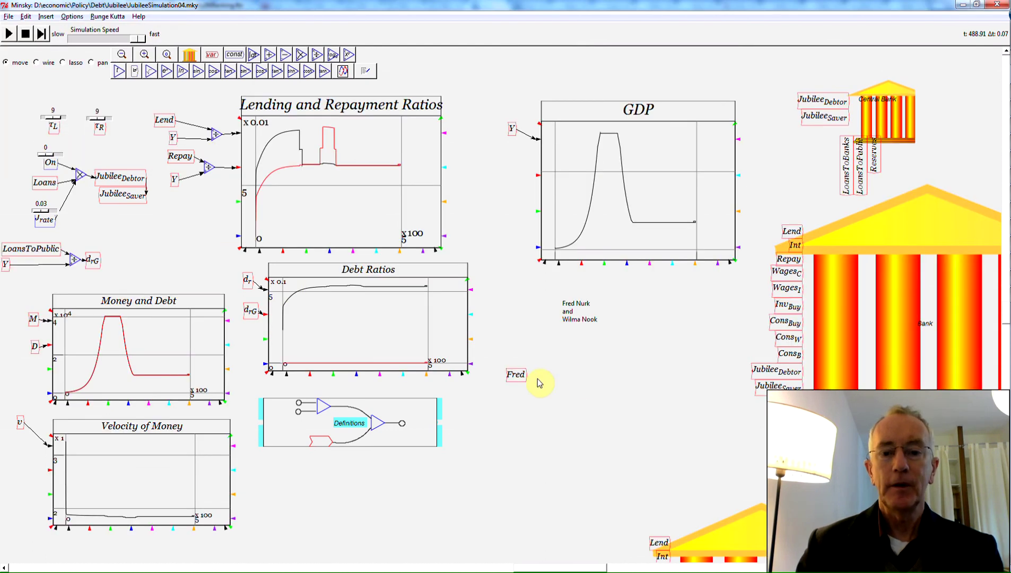
{"action": "left_click_drag", "start_coordinate": [515, 374], "coordinate": [547, 378]}
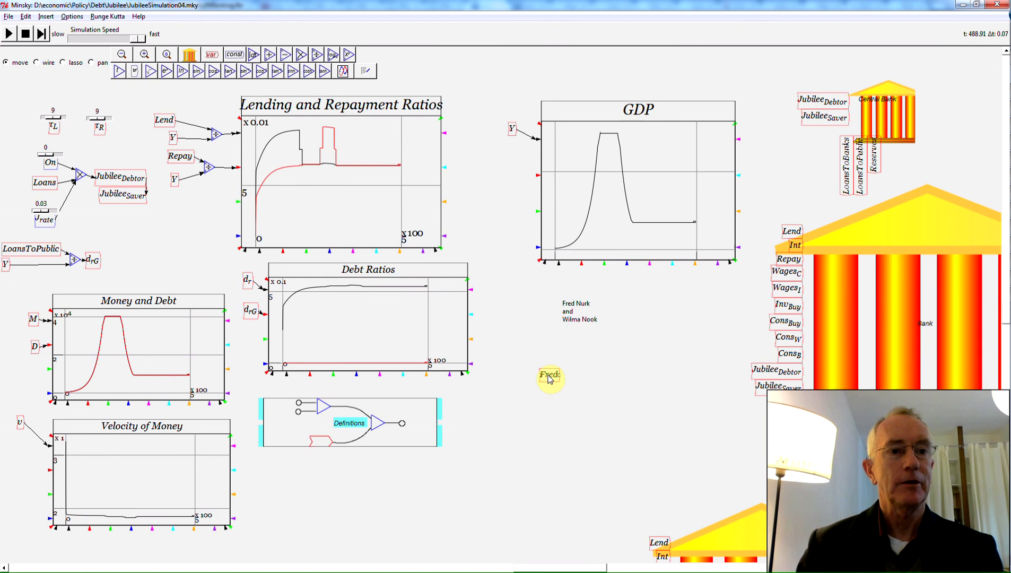
Step: Attach an integral block to the Fred variable, placed just below and right of it
{"action": "right_click", "coordinate": [549, 378]}
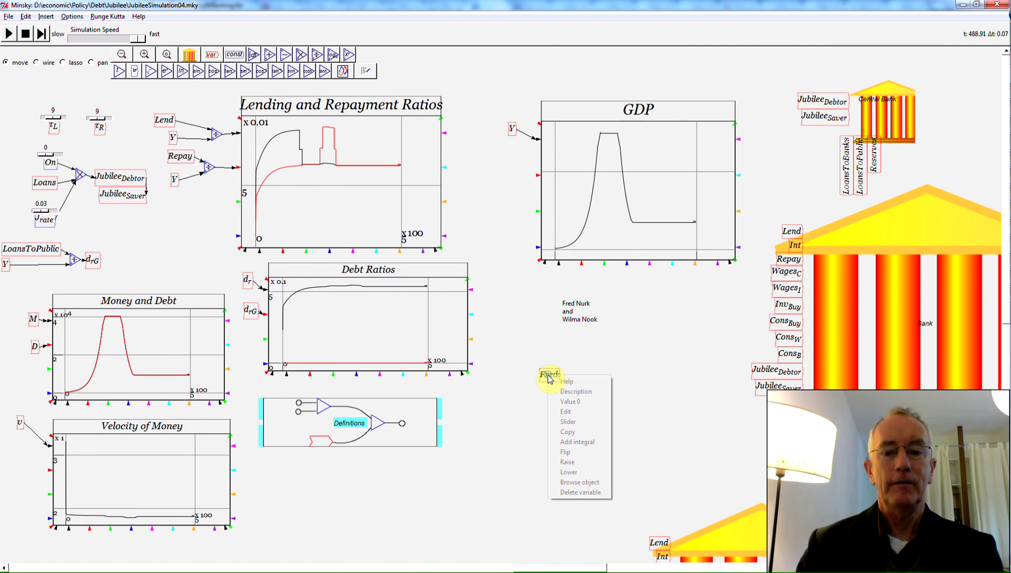
{"action": "left_click", "coordinate": [566, 442]}
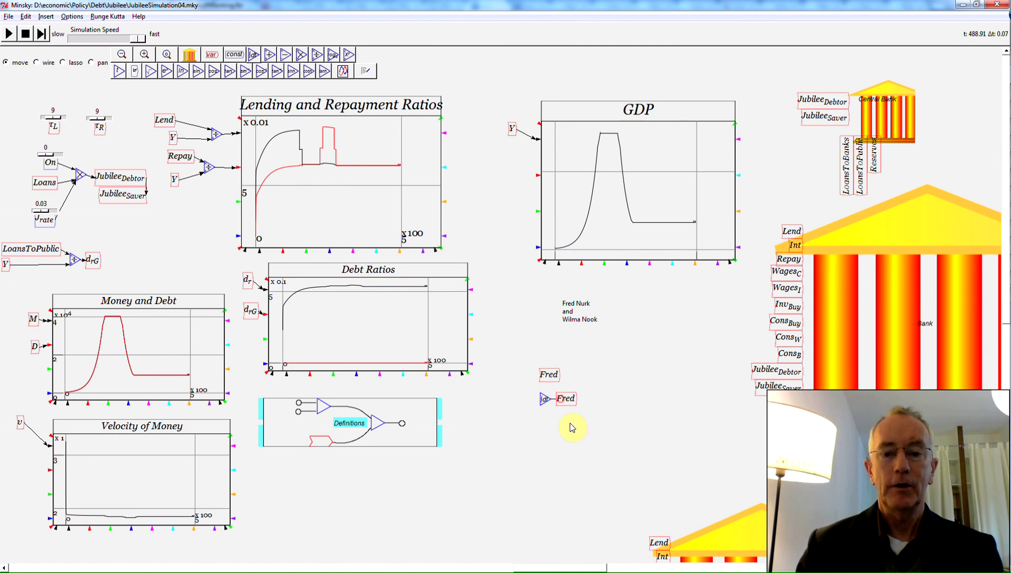
{"action": "left_click_drag", "start_coordinate": [561, 398], "coordinate": [598, 405]}
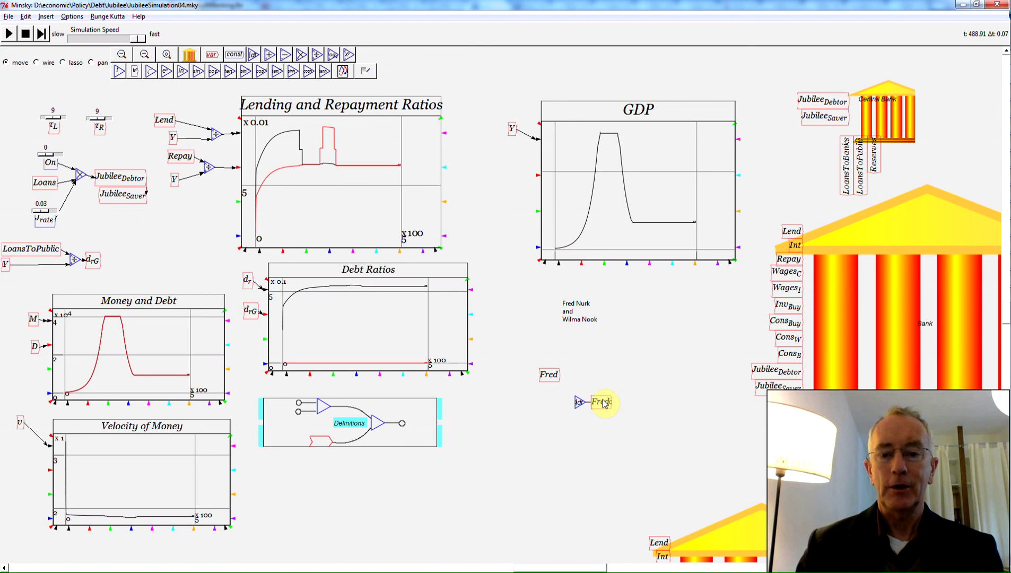